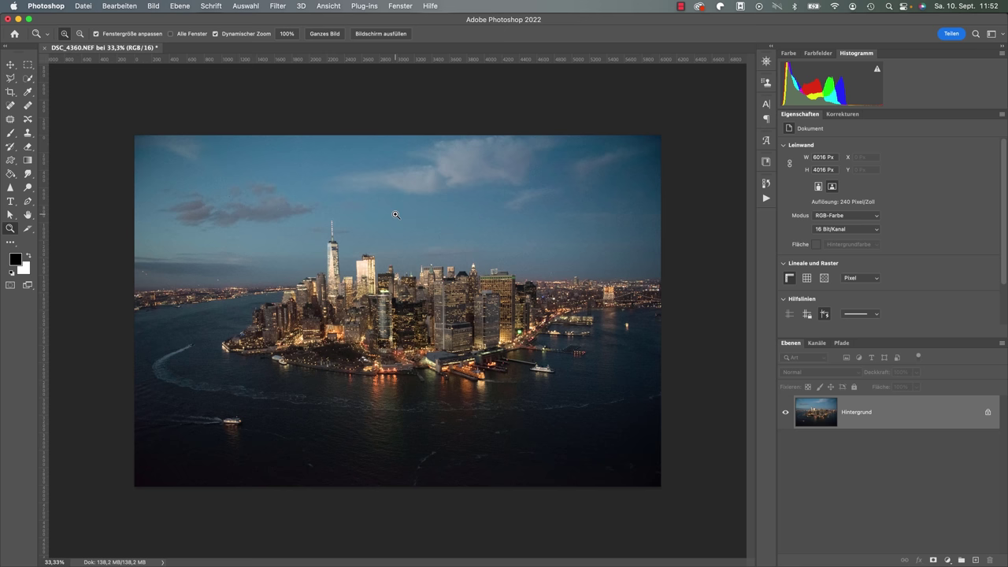
Zoom to 100% on the sky, pan over the tower and clouds, then zoom back out
left_click(371, 307)
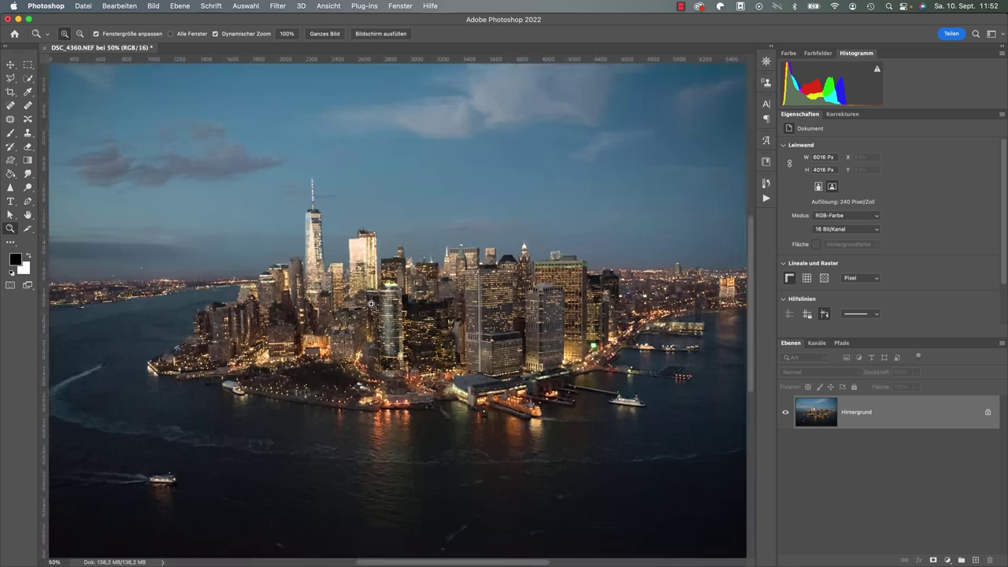
left_click(413, 208)
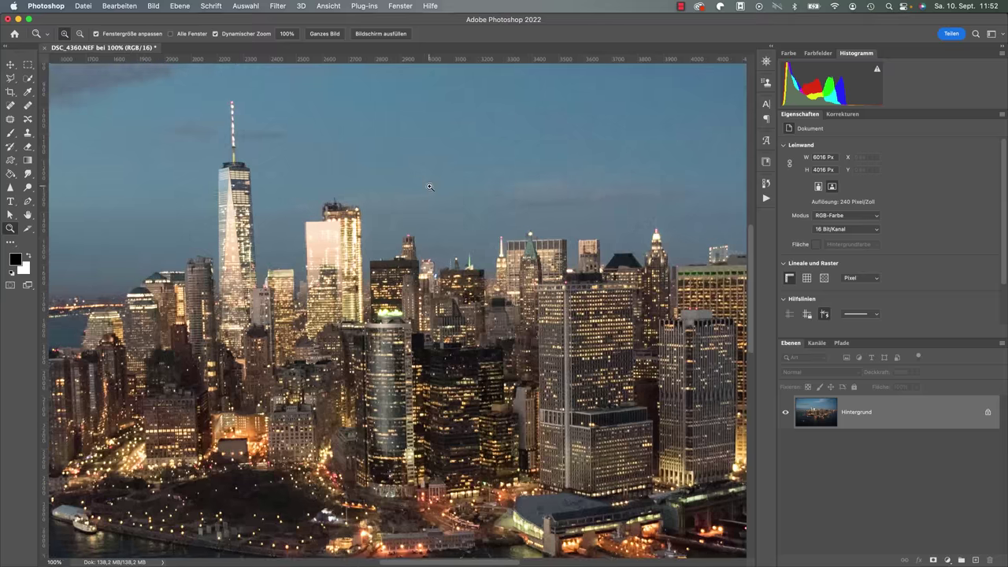
left_click_drag(435, 156, 443, 249)
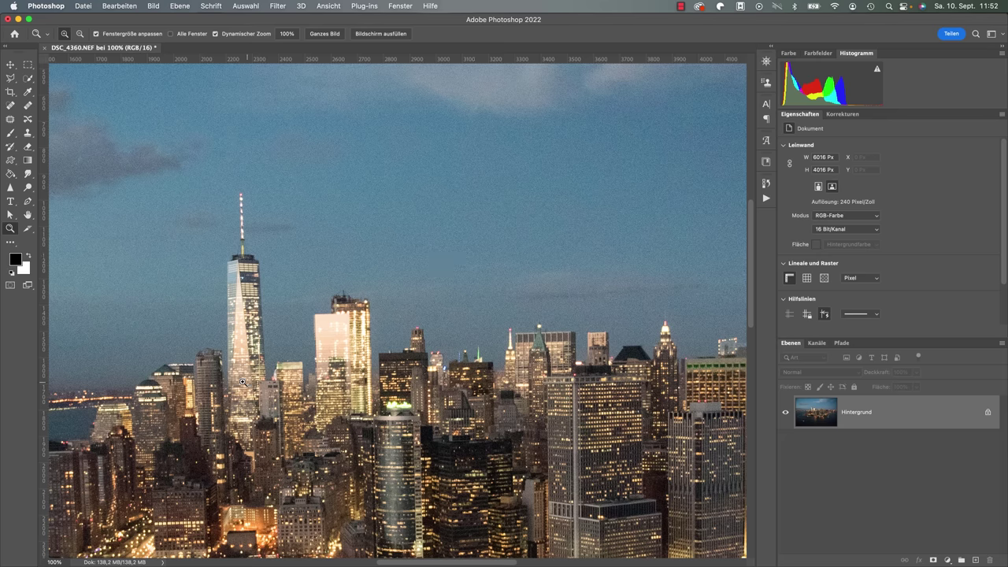
left_click_drag(242, 382, 382, 404)
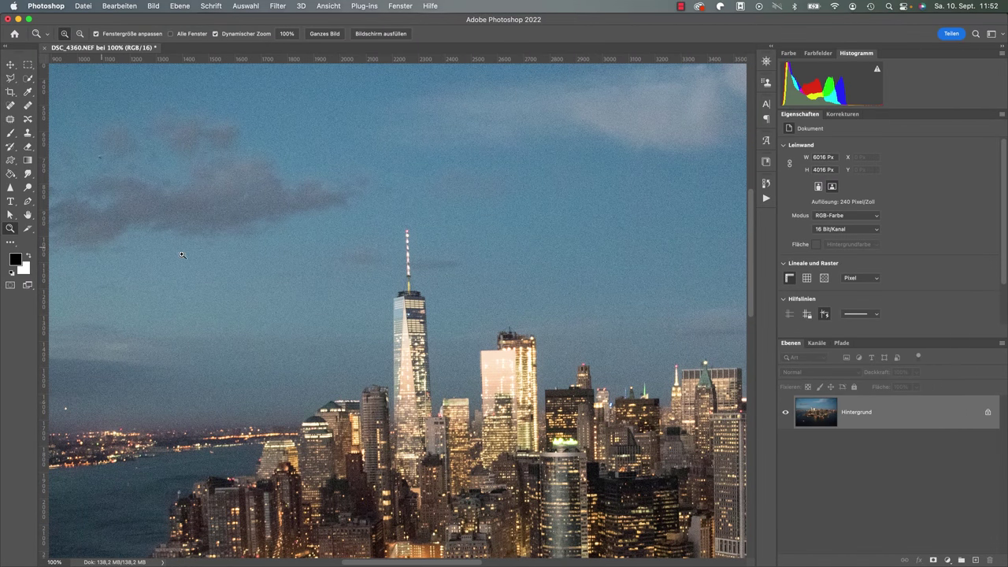
left_click(333, 298, "alt")
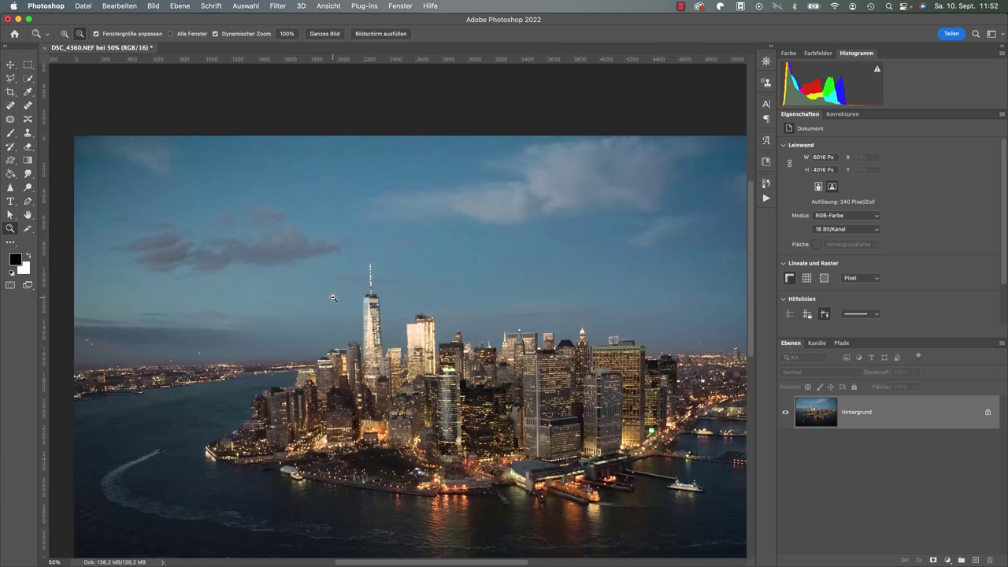
left_click(333, 297, "alt")
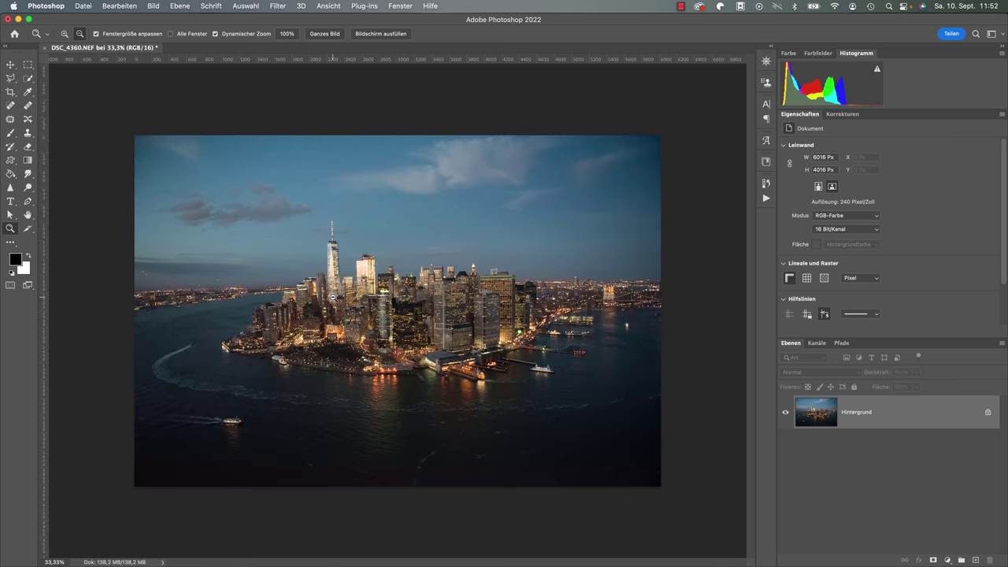
Check the skyline up close, then duplicate Hintergrund as Hintergrund Kopie
left_click(366, 273)
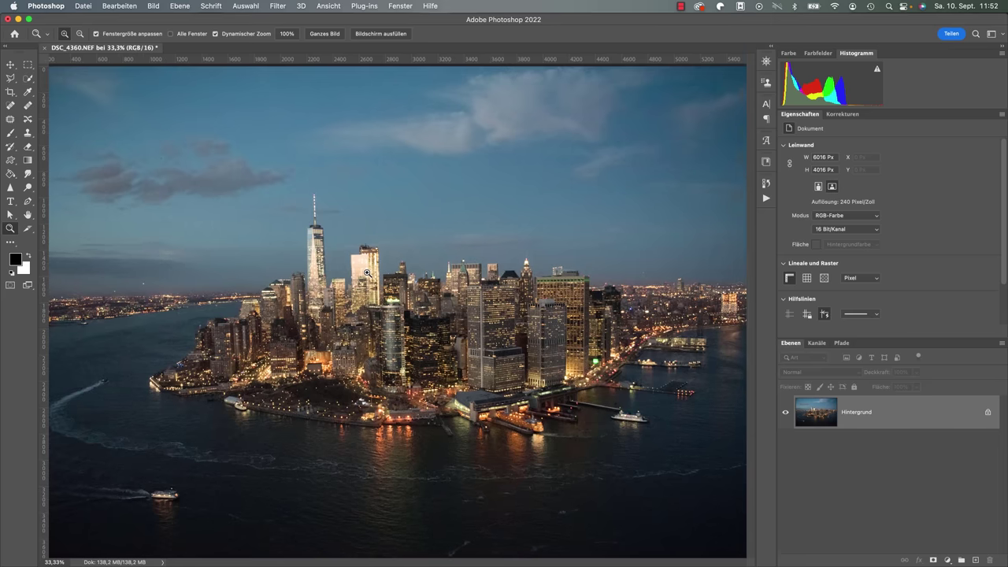
left_click(366, 272)
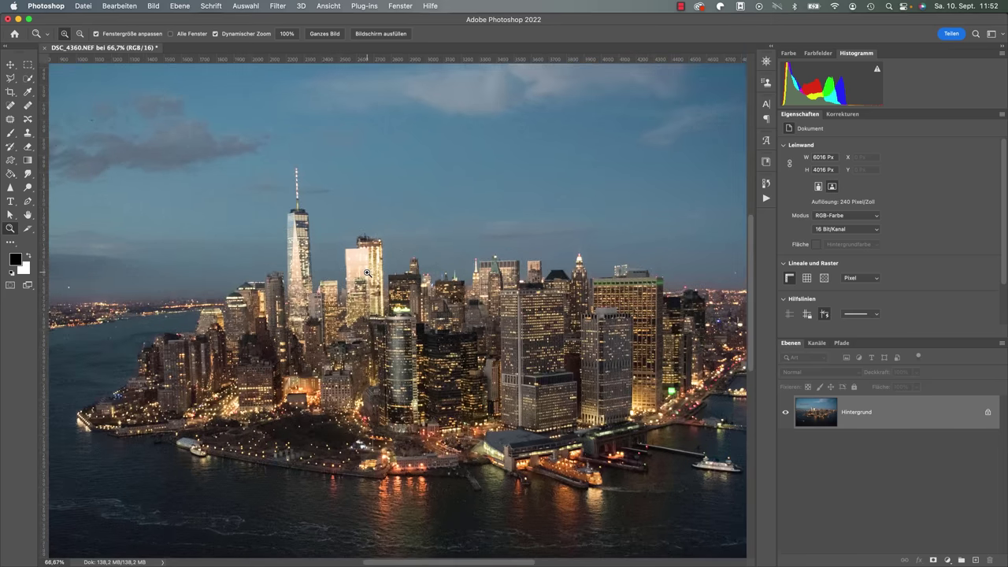
left_click(366, 273, "alt")
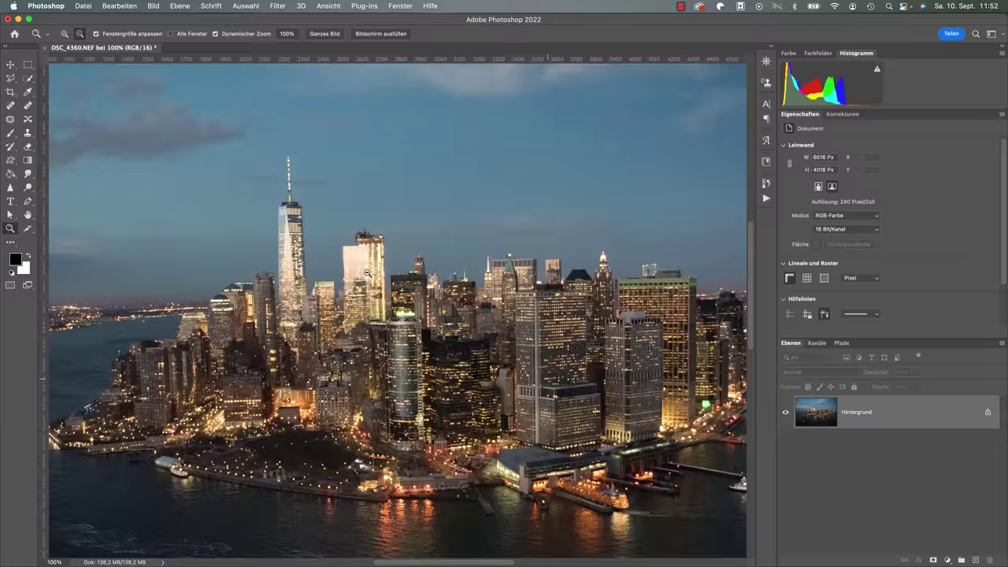
left_click(366, 272, "alt")
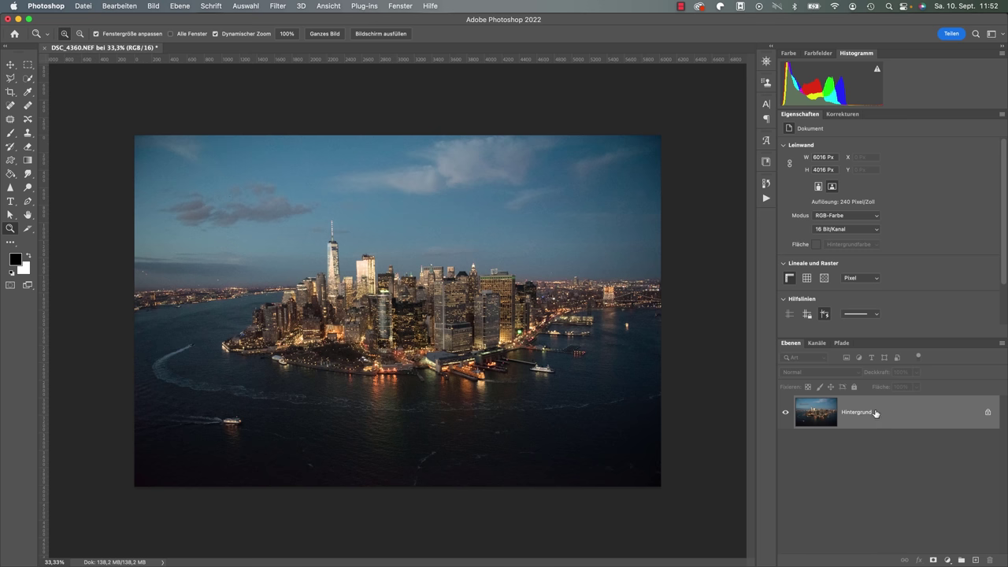
mouse_move(875, 413)
left_mouse_down()
mouse_move(976, 542)
mouse_move(975, 560)
left_mouse_up()
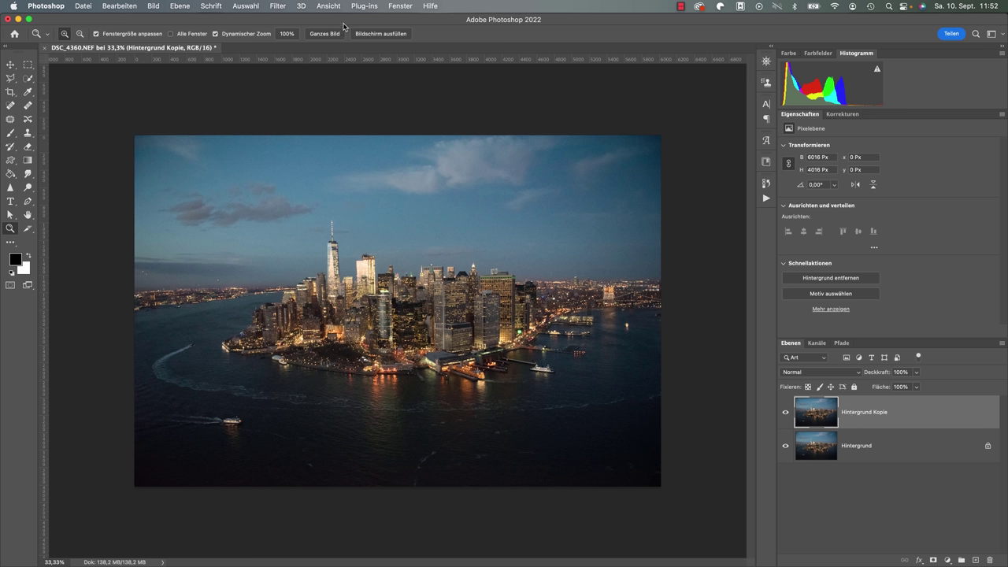
left_click(278, 9)
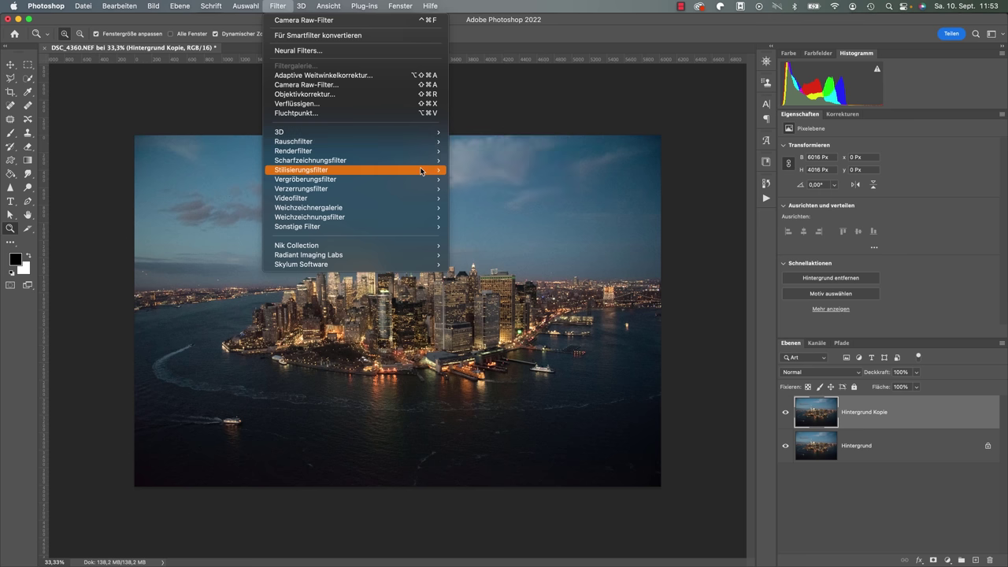
Open the copy layer in Camera Raw, expanding Detail's Rauschreduzierung and Rauschreduzierung (Farbe) settings
left_click(292, 85)
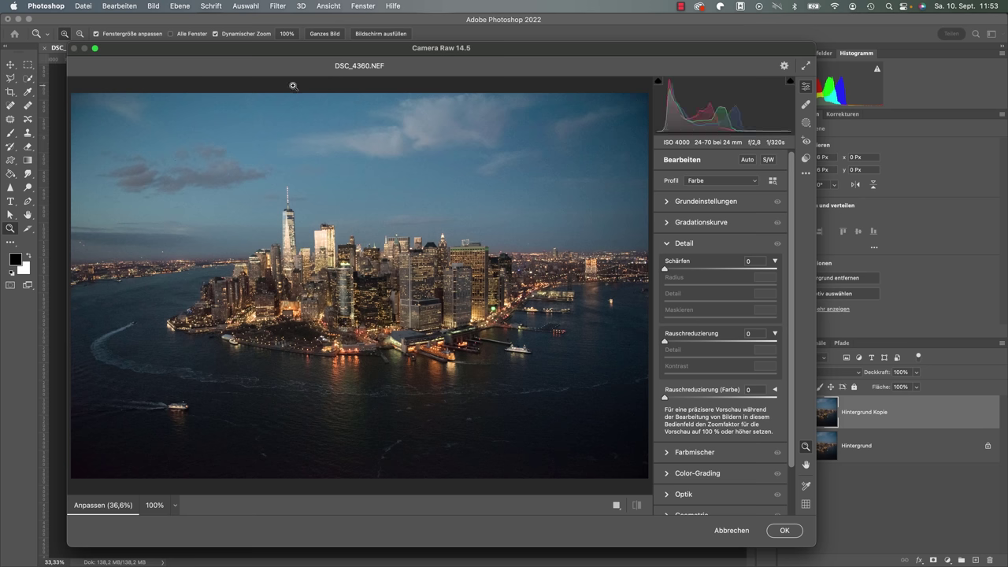
left_click(667, 244)
left_click(673, 245)
left_click(775, 335)
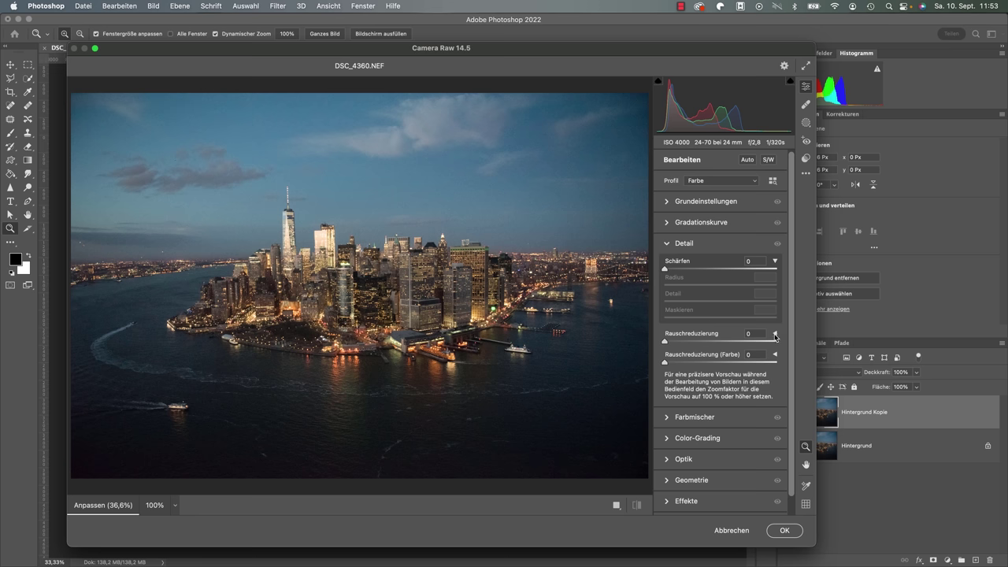
left_click(775, 336)
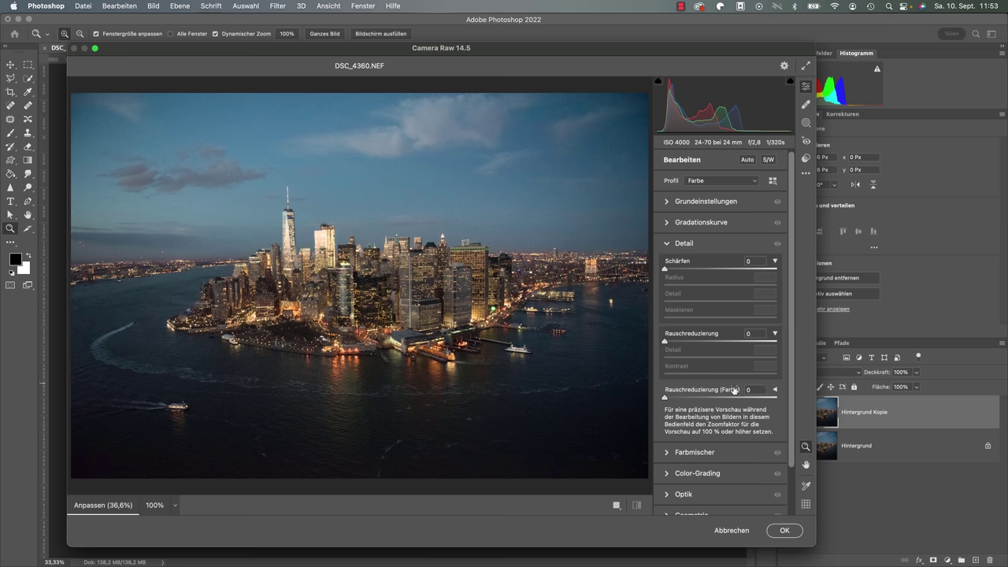
left_click(775, 390)
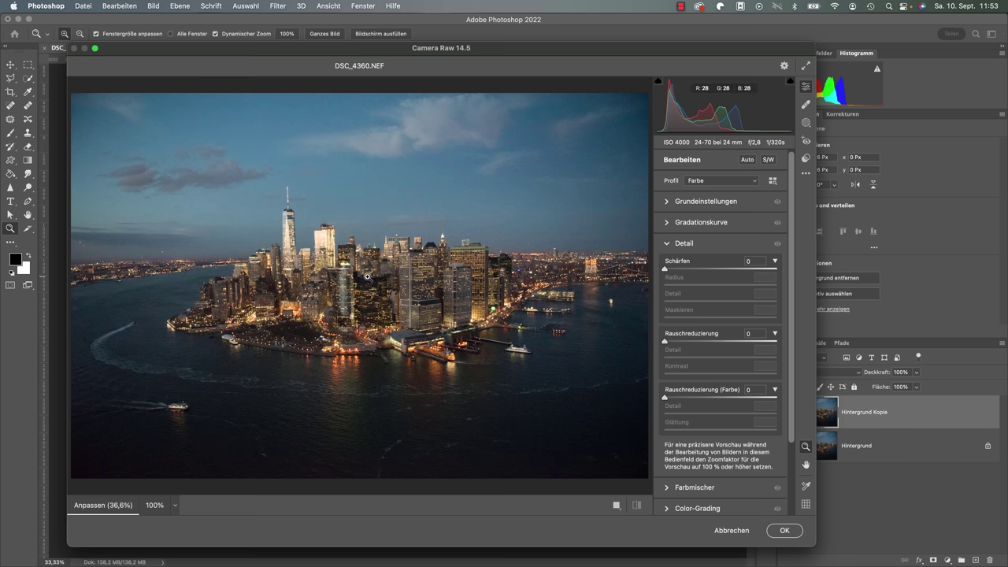
At 100% preview, set Rauschreduzierung 100, its Detail 35, and Rauschreduzierung (Farbe) 70
left_click(416, 248)
left_click(389, 277)
left_click(408, 241)
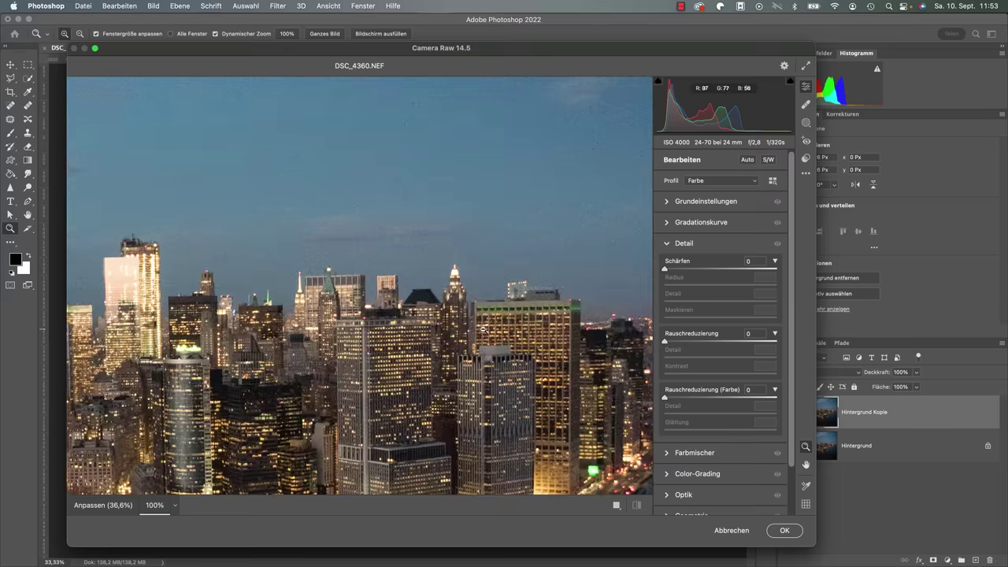
left_click_drag(667, 345, 781, 344)
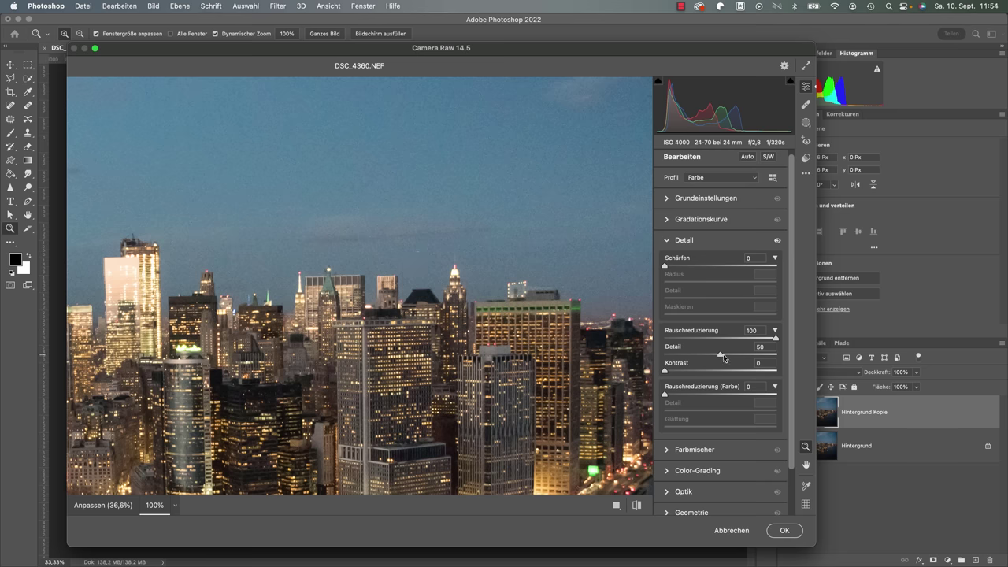
left_click_drag(719, 356, 705, 357)
left_click_drag(705, 356, 704, 356)
left_click_drag(666, 396, 742, 401)
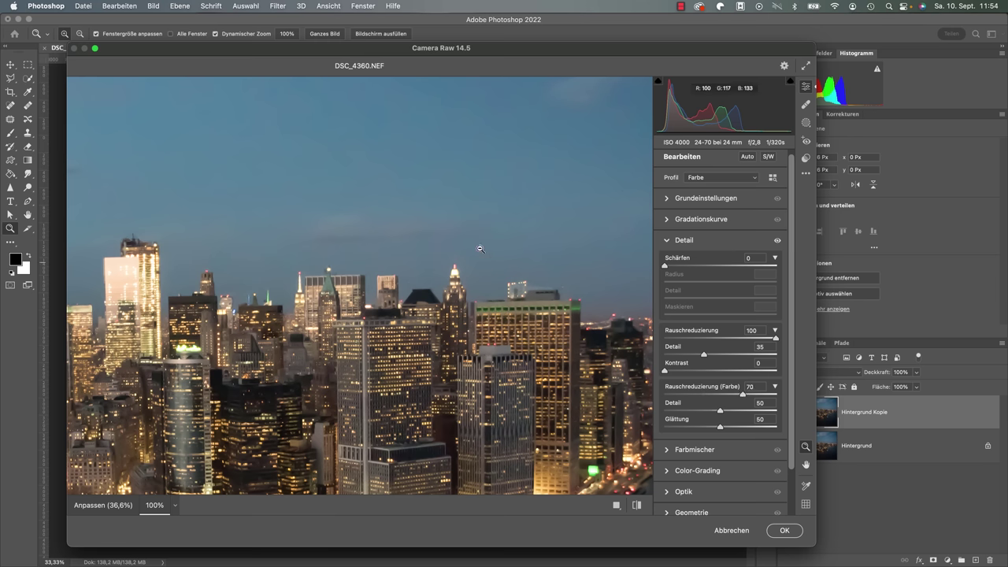
left_click(393, 396)
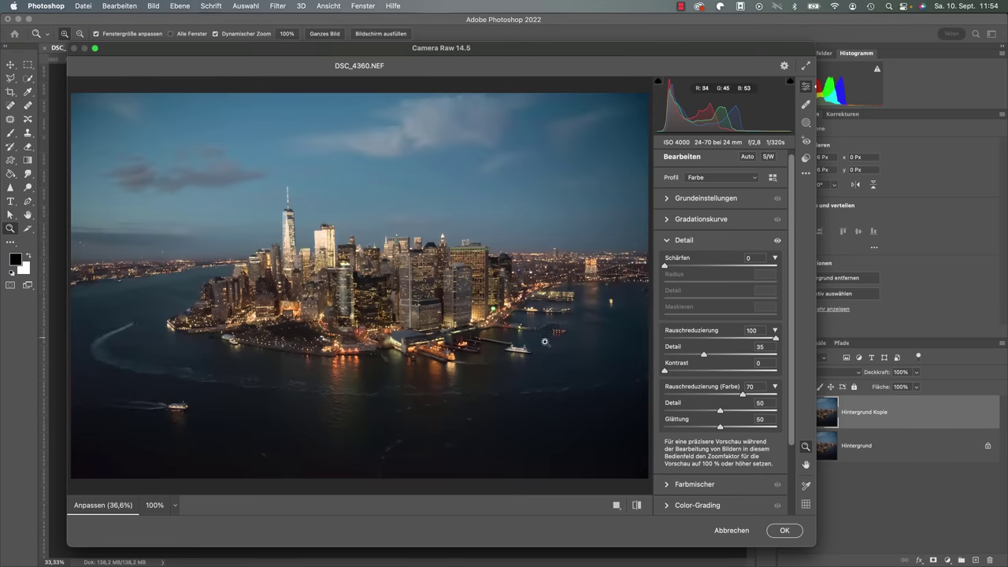
Check the denoised preview at 100% and fit, then apply the Camera Raw filter
left_click(388, 294)
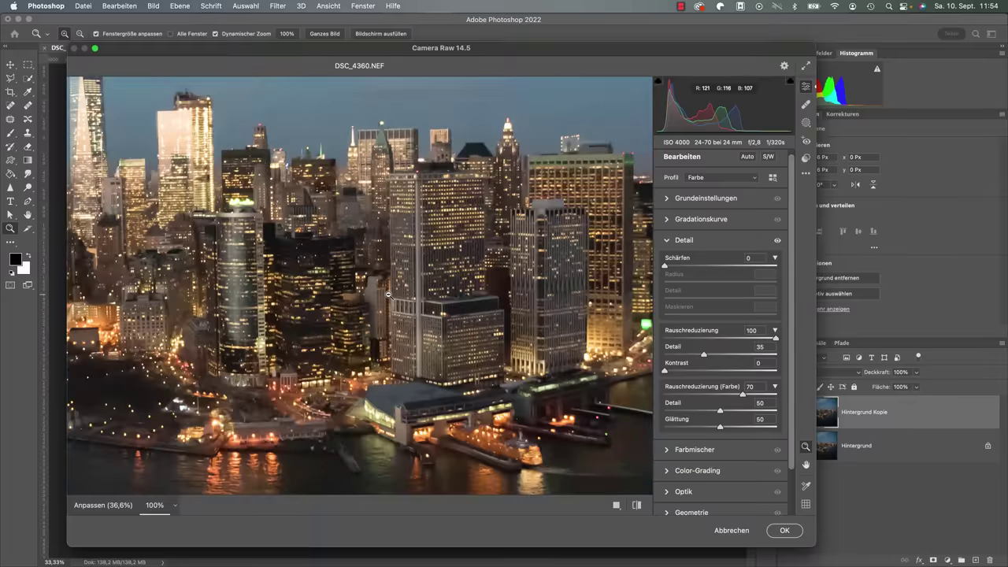
left_click(388, 295)
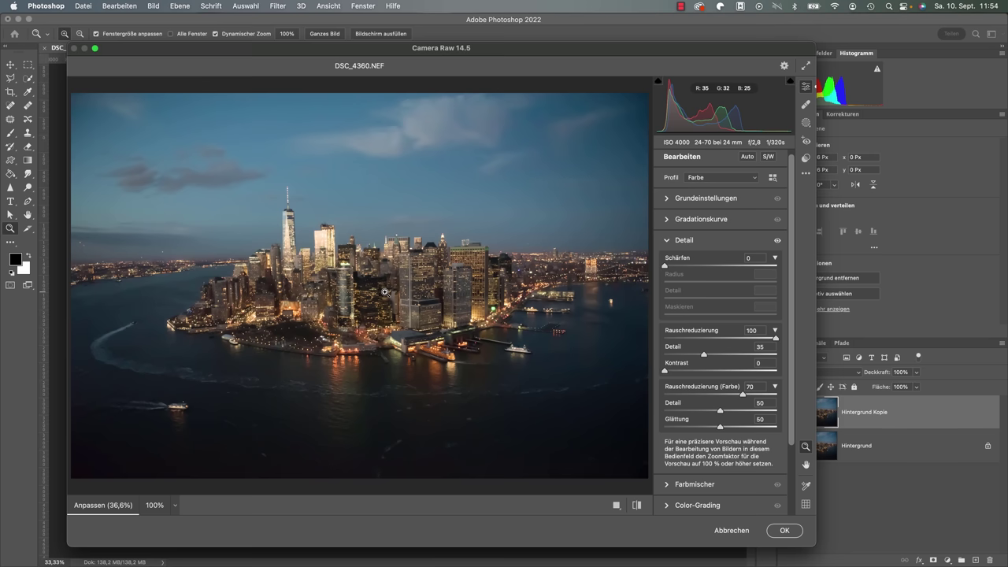
left_click(785, 531)
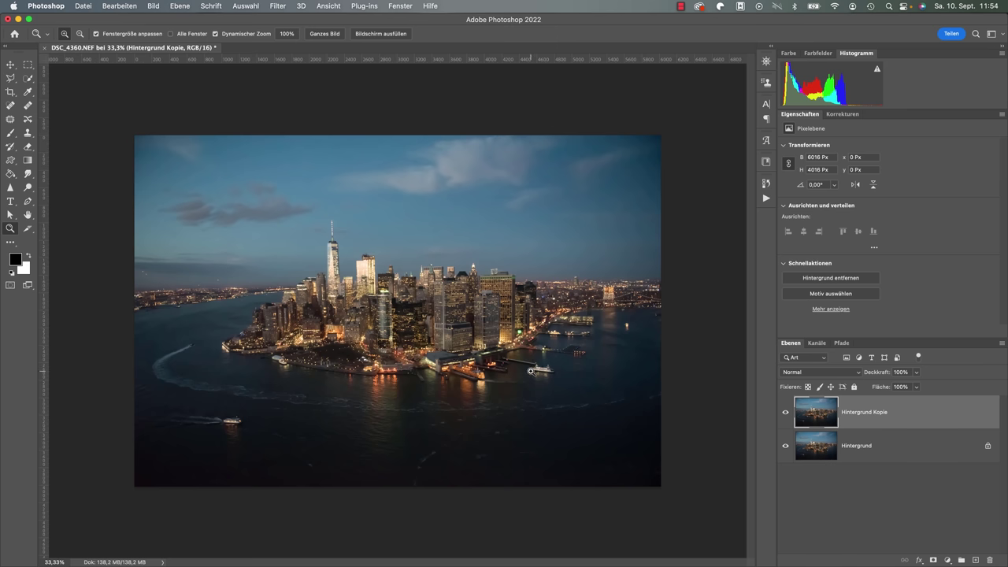
Zoom in to 100% on the denoised waterfront to inspect the result
left_click(429, 309)
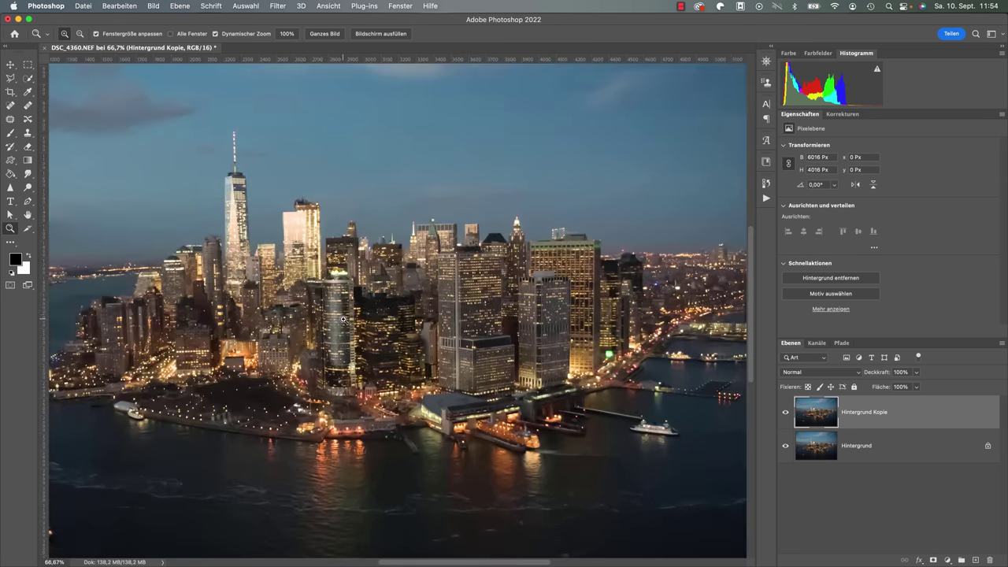
left_click(370, 326, "alt")
left_click(370, 326, "alt")
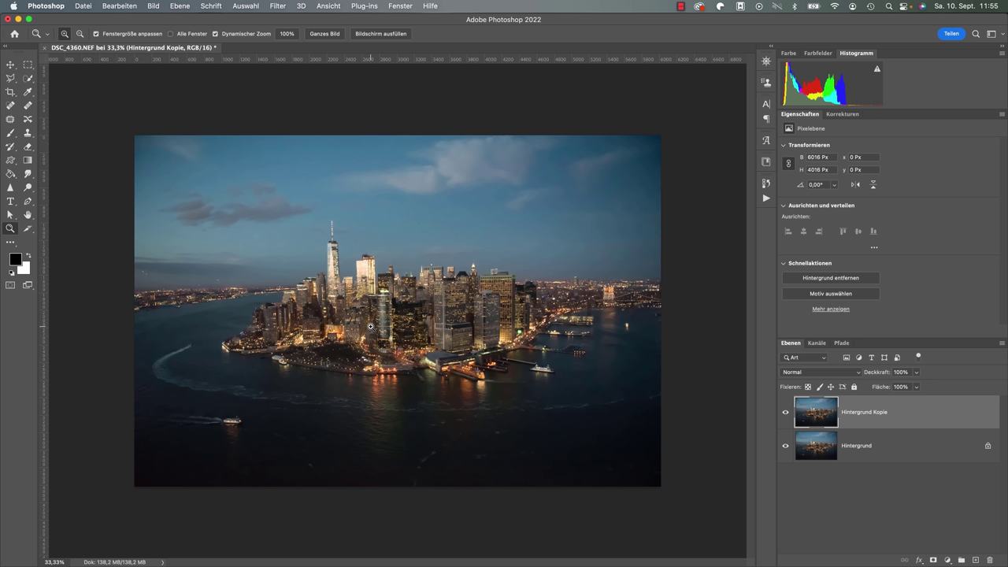
left_click(362, 370)
left_click(363, 371)
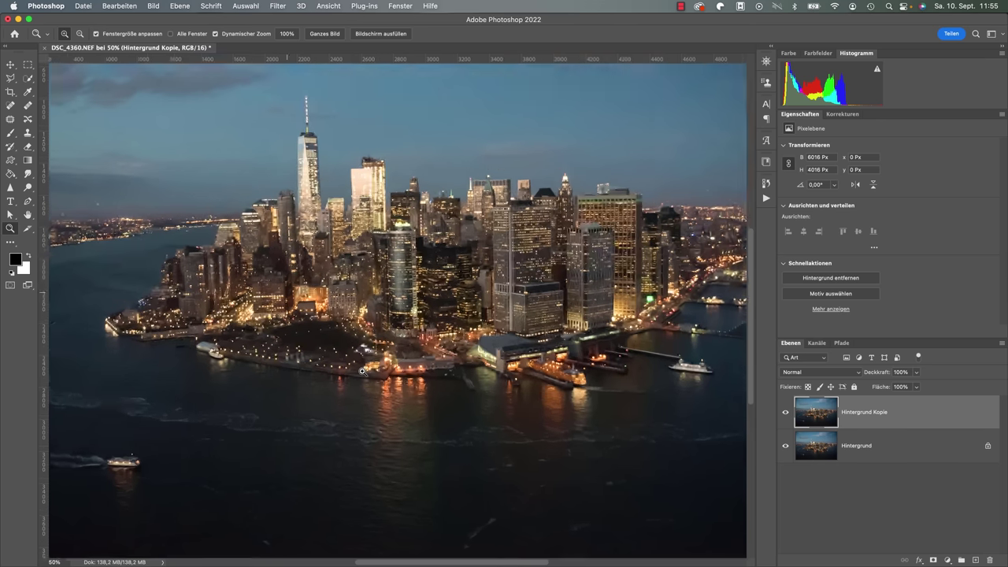
left_click(336, 385)
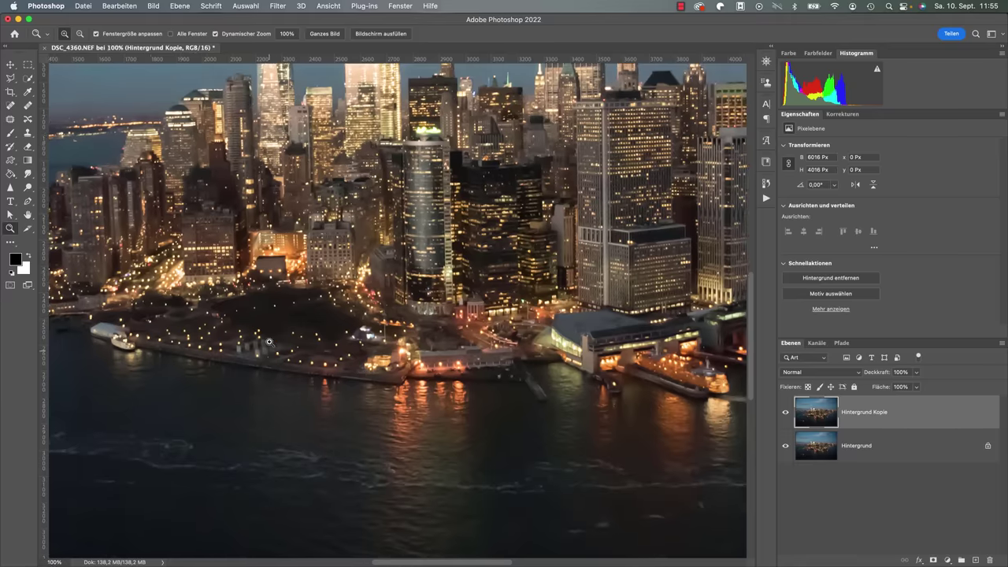
Compare against the original by hiding and reshowing Hintergrund Kopie, then show the Kanäle channels
left_click(784, 415)
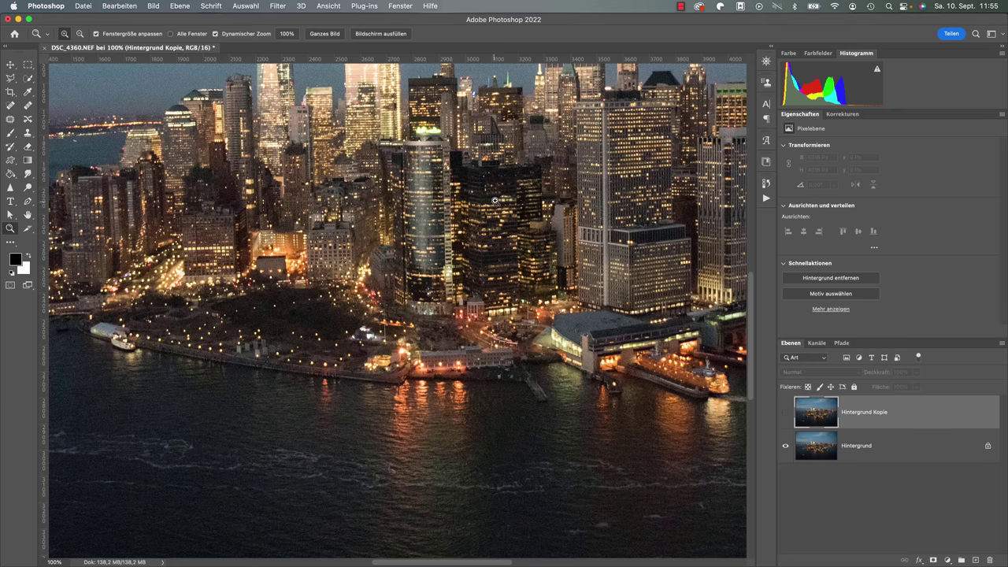
left_click_drag(504, 167, 472, 386)
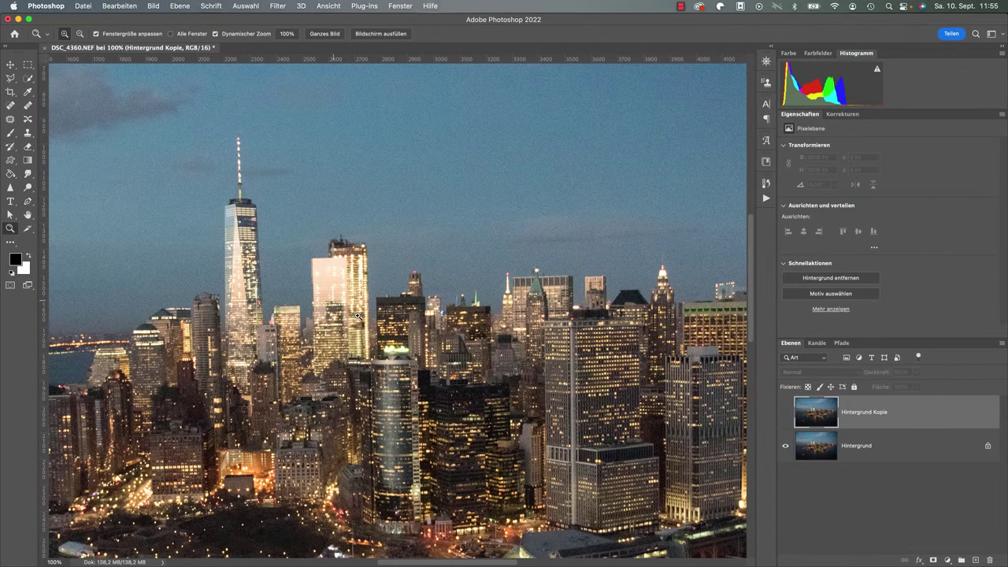
key("alt")
left_click(385, 337, "alt")
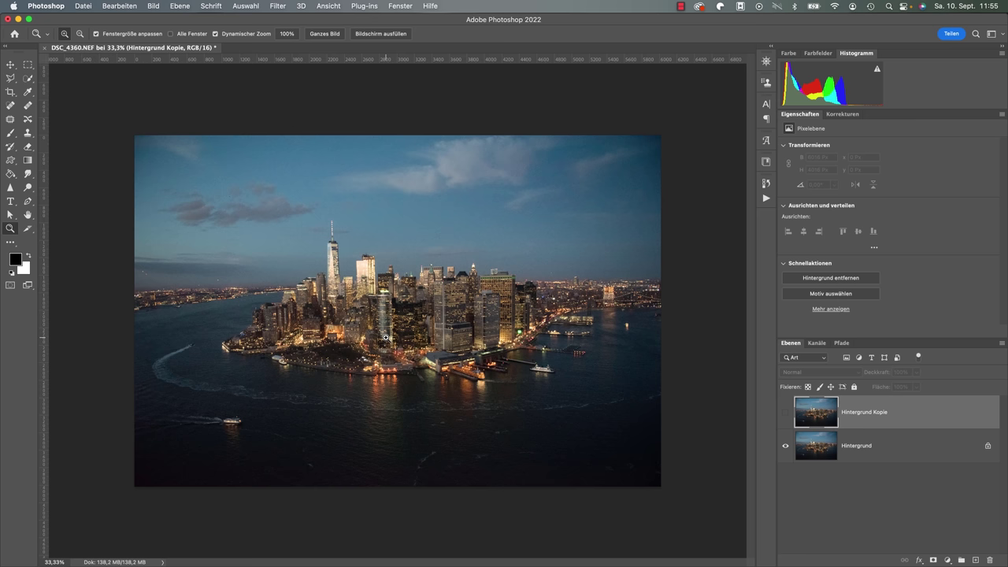
left_click(785, 414)
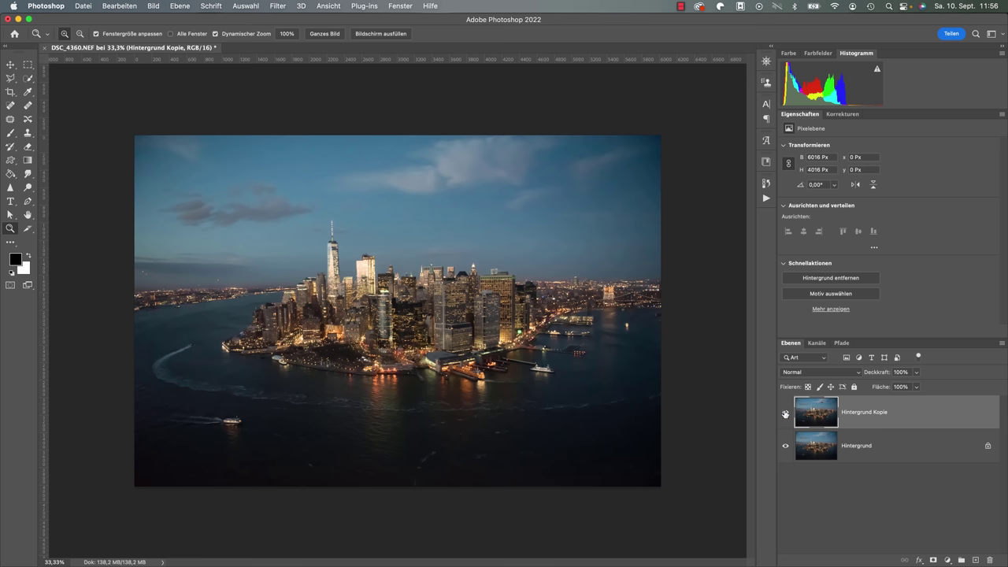
left_click(817, 343)
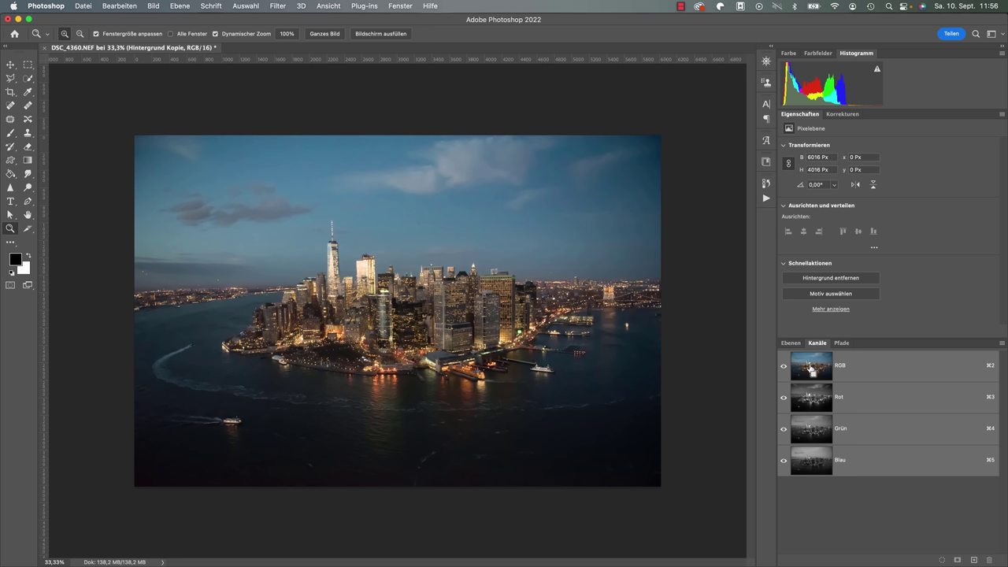
Load the RGB channel luminosity as a selection, invert it, and return to the layer list
left_click(811, 368, "super")
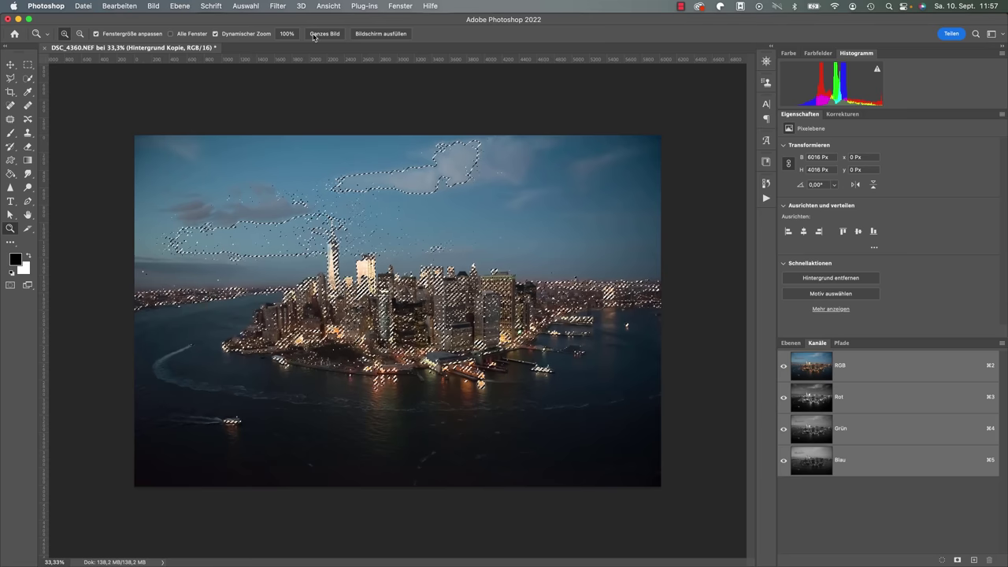
left_click(245, 10)
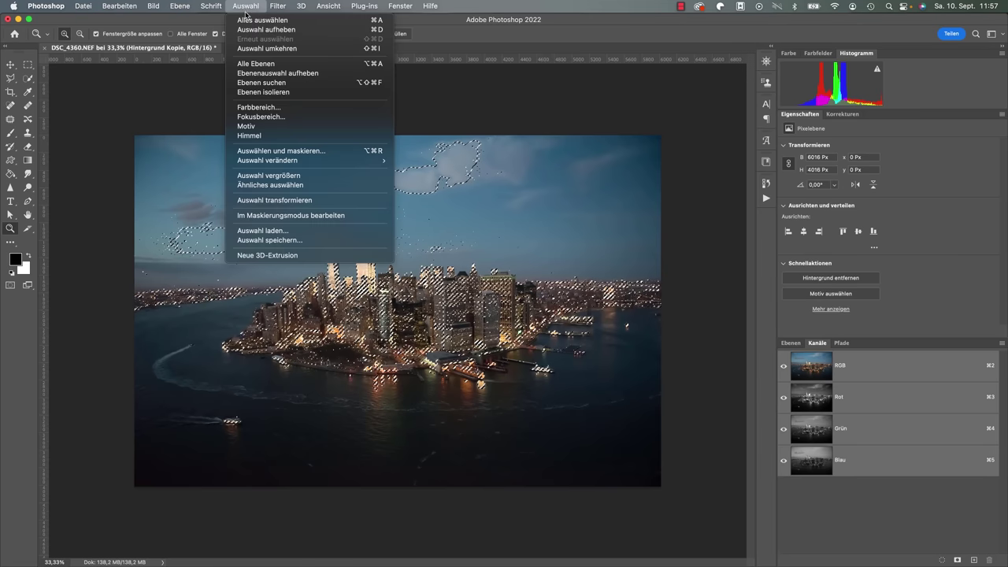
left_click(259, 52)
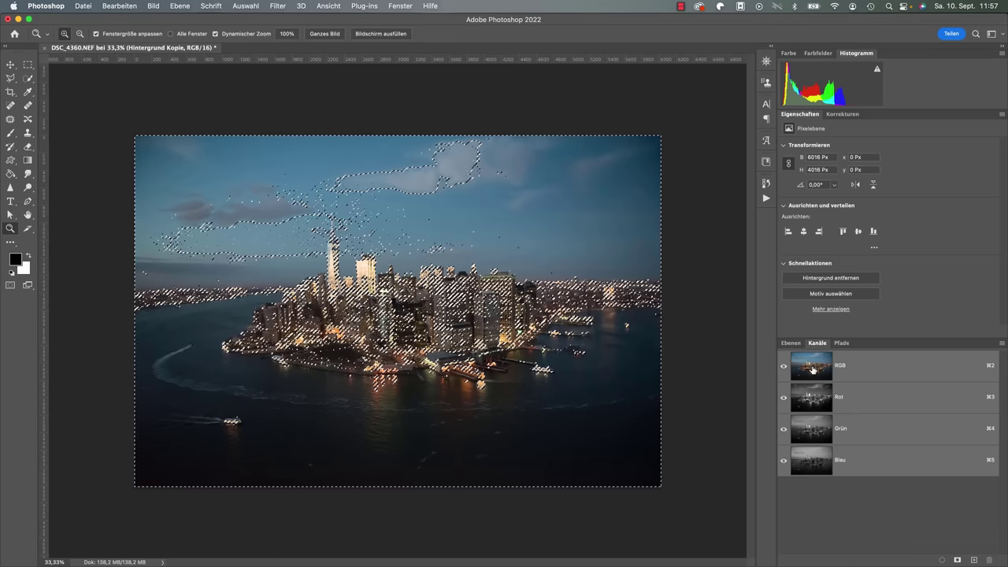
left_click(791, 343)
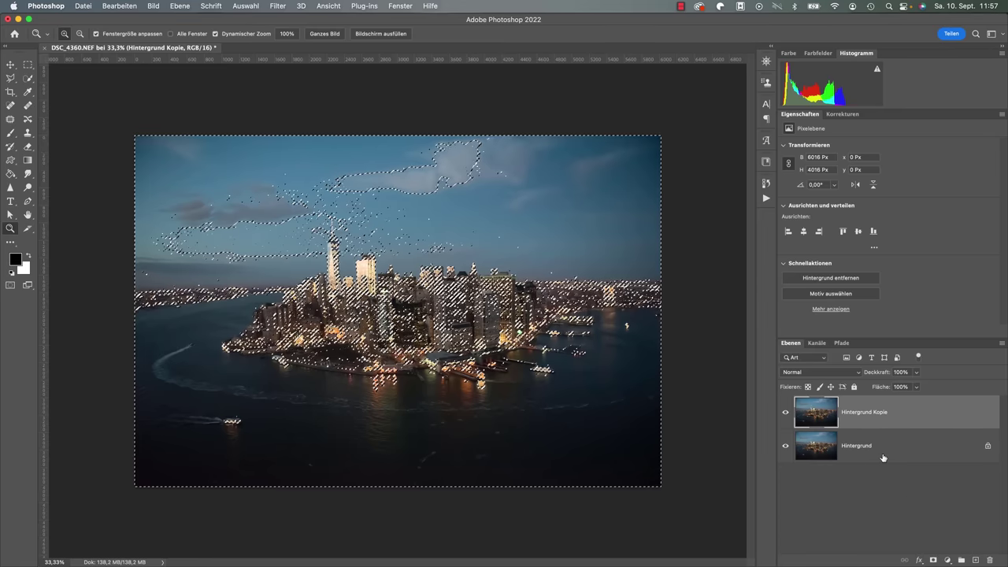
Mask Hintergrund Kopie with the inverted luminosity selection and view the mask alone
left_click(933, 559)
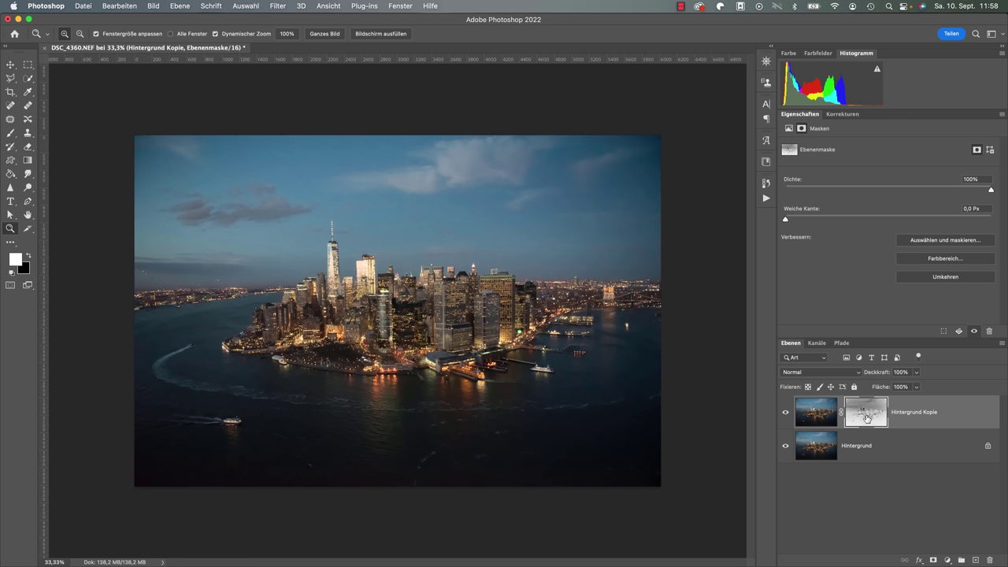
key("alt")
left_click(870, 415, "alt")
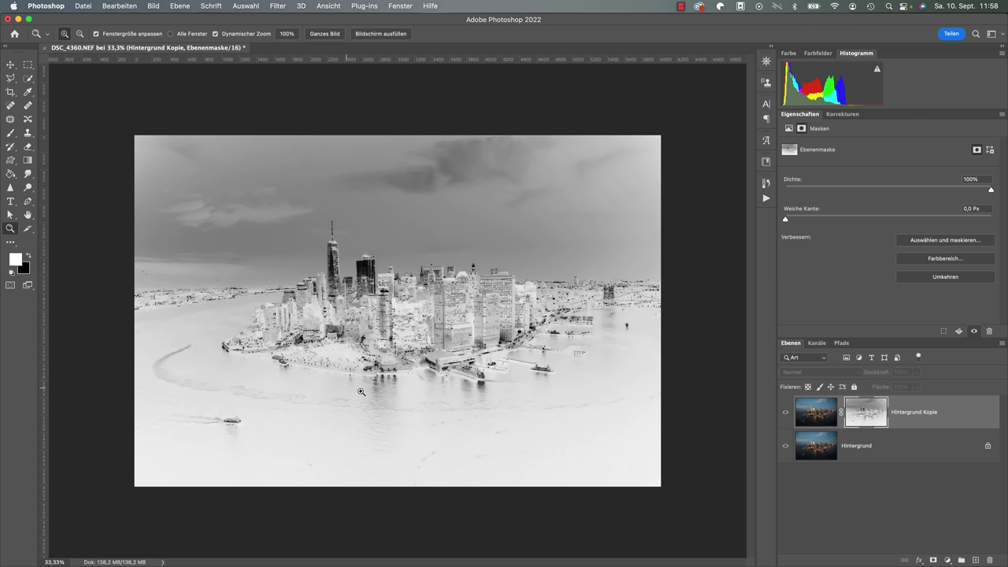
key("alt")
Return to the colour image, zoom onto the skyline, and toggle Hintergrund Kopie to compare
left_click(859, 415, "alt")
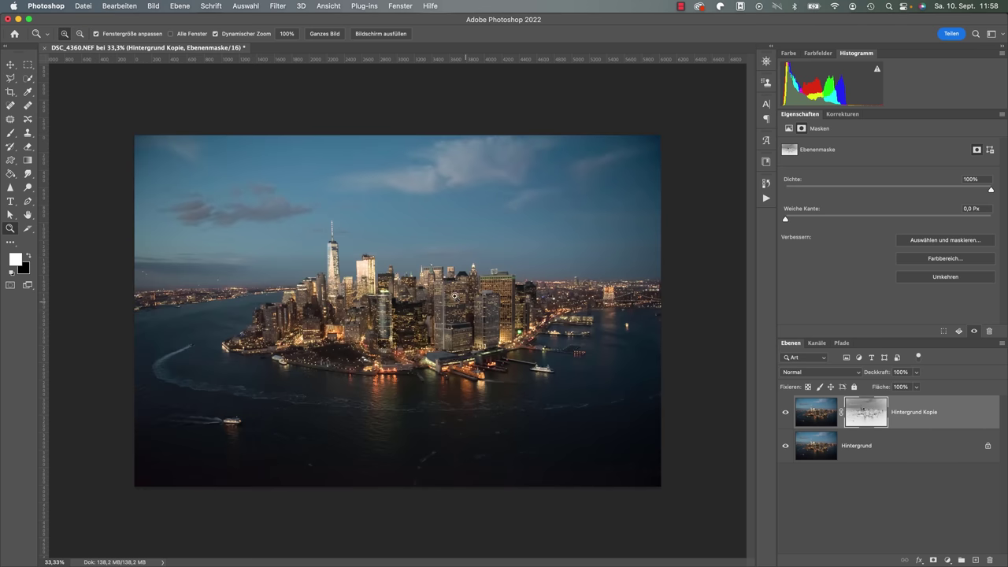
left_click(314, 274)
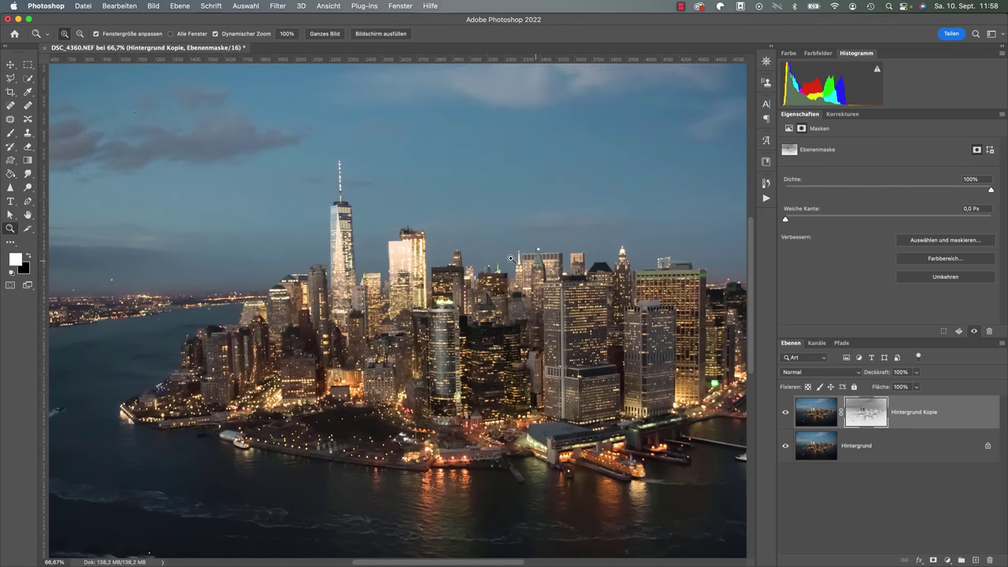
left_click(786, 416)
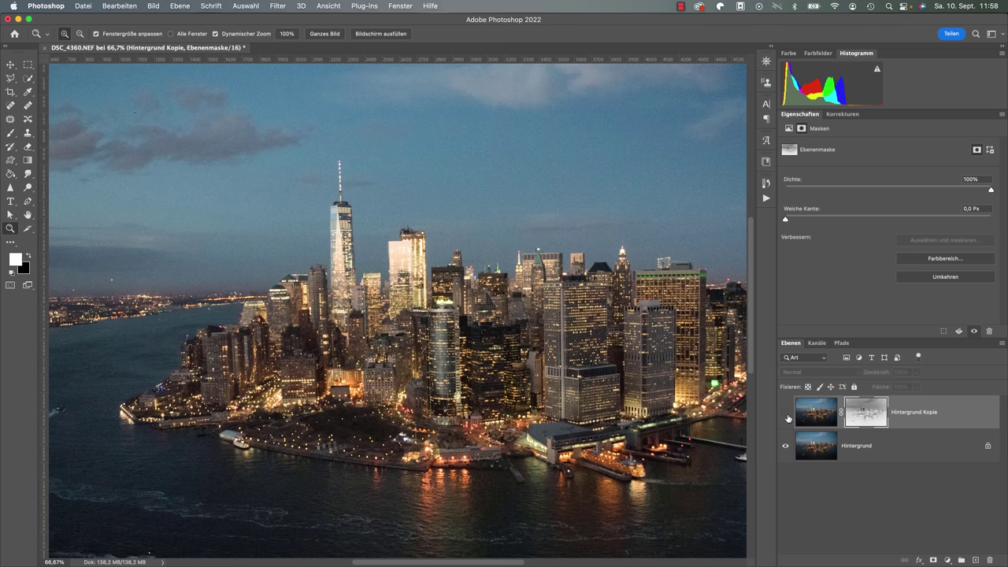
left_click(786, 416)
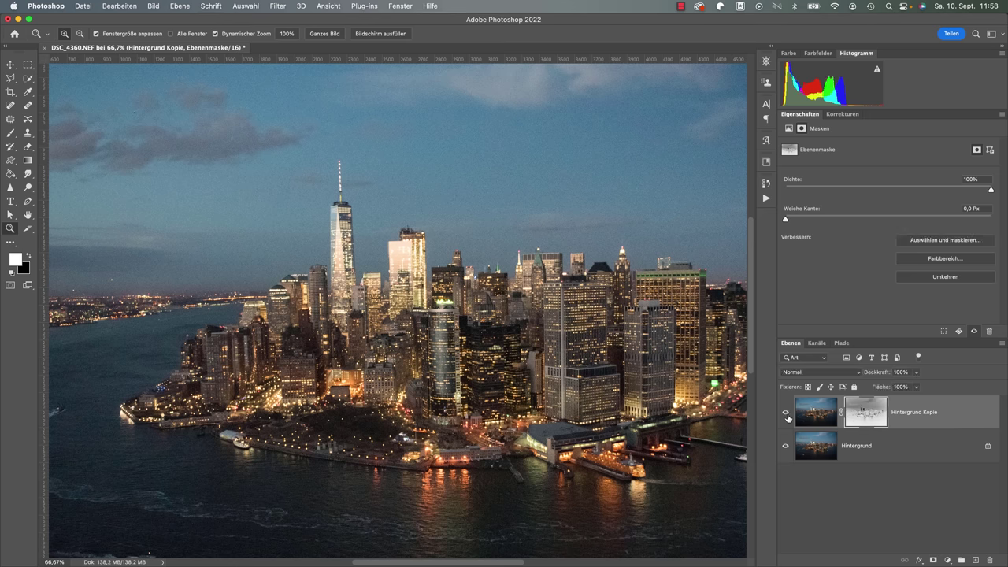
left_click(787, 416)
left_click(787, 416)
left_click(787, 416)
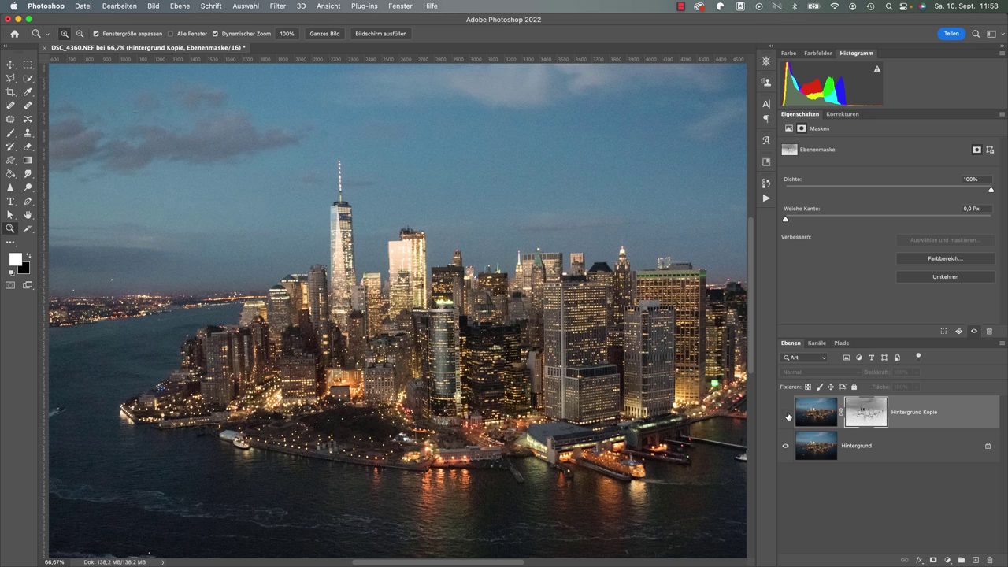
left_click(787, 415)
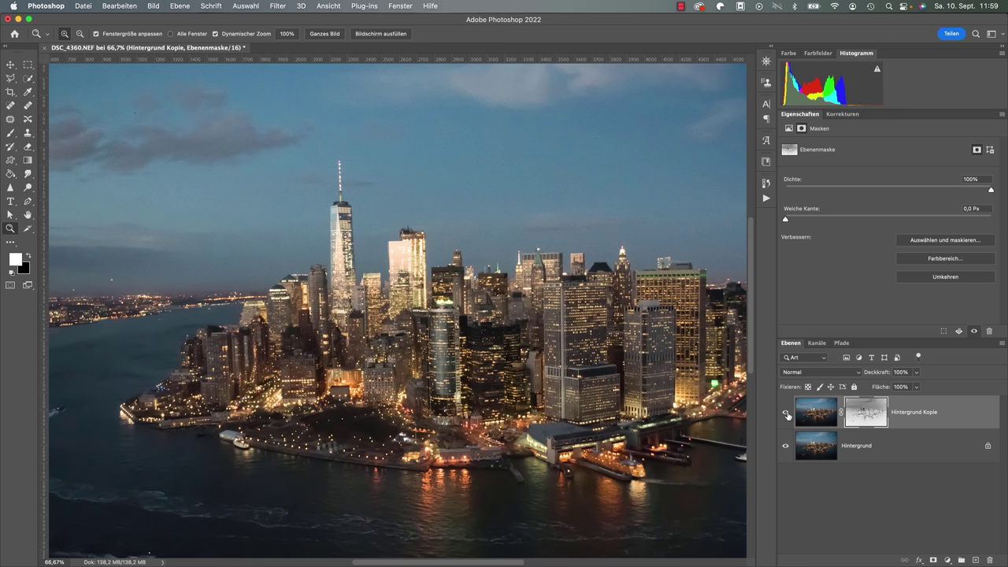
At 100% on the buildings, repeatedly toggle Hintergrund Kopie to compare noise levels
left_click(703, 362)
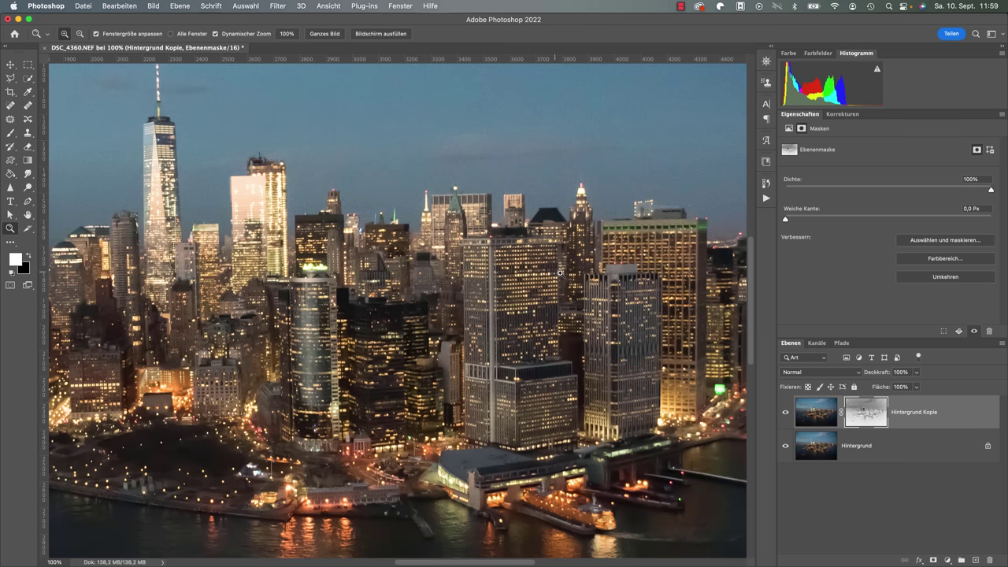
left_click(786, 413)
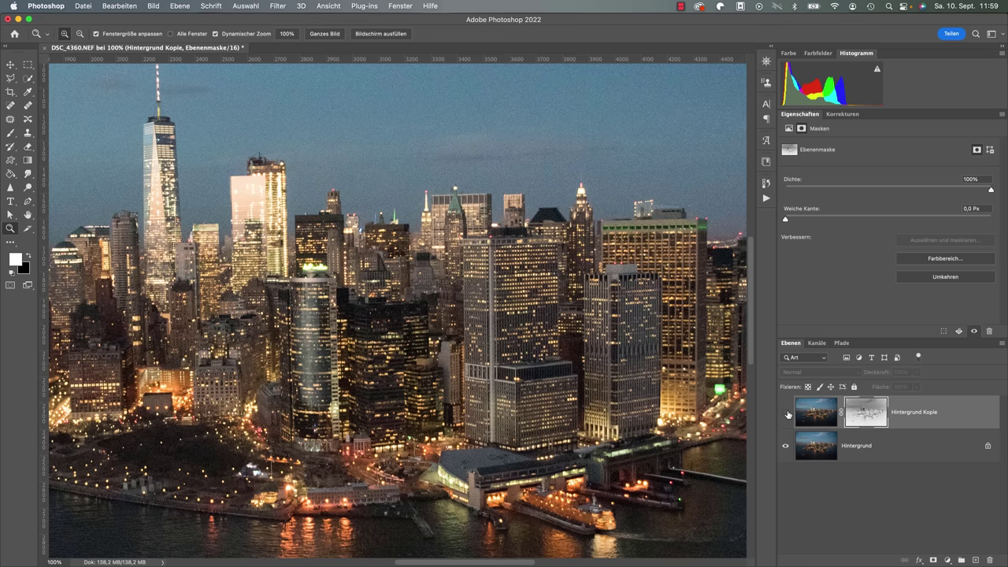
left_click(786, 413)
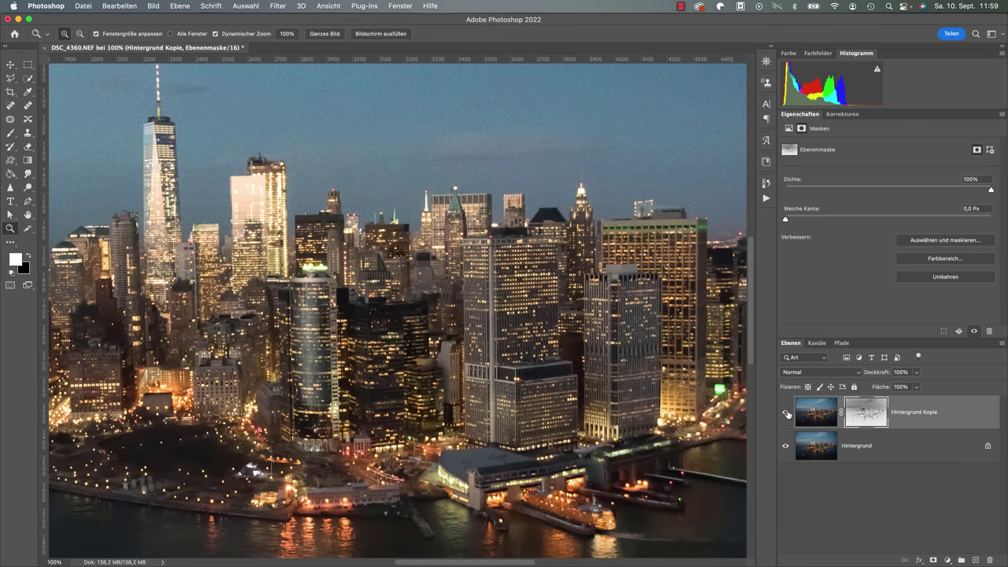
left_click(786, 412)
left_click(786, 413)
left_click(786, 413)
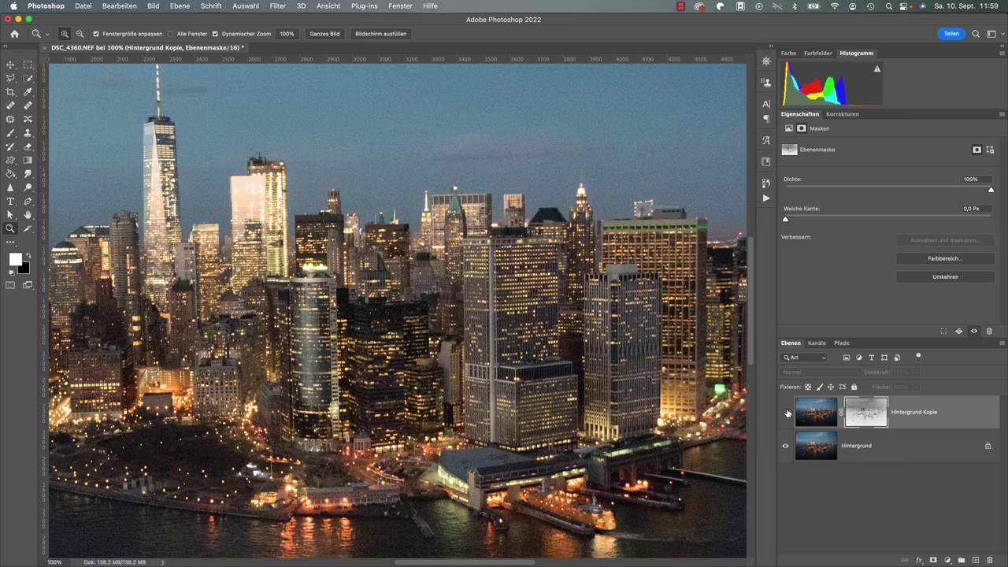
left_click(787, 413)
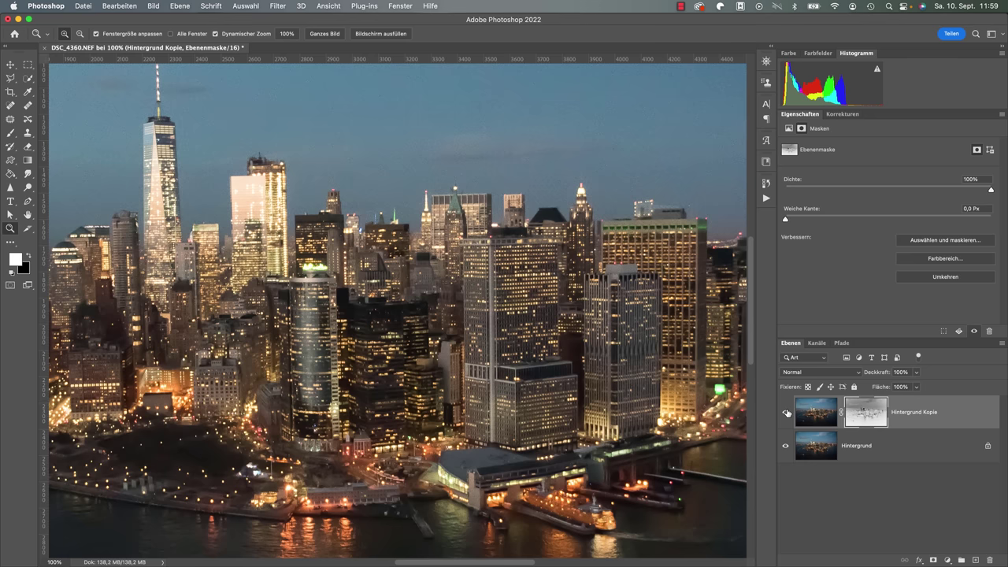
left_click(786, 413)
left_click(786, 413)
left_click(787, 412)
left_click(786, 413)
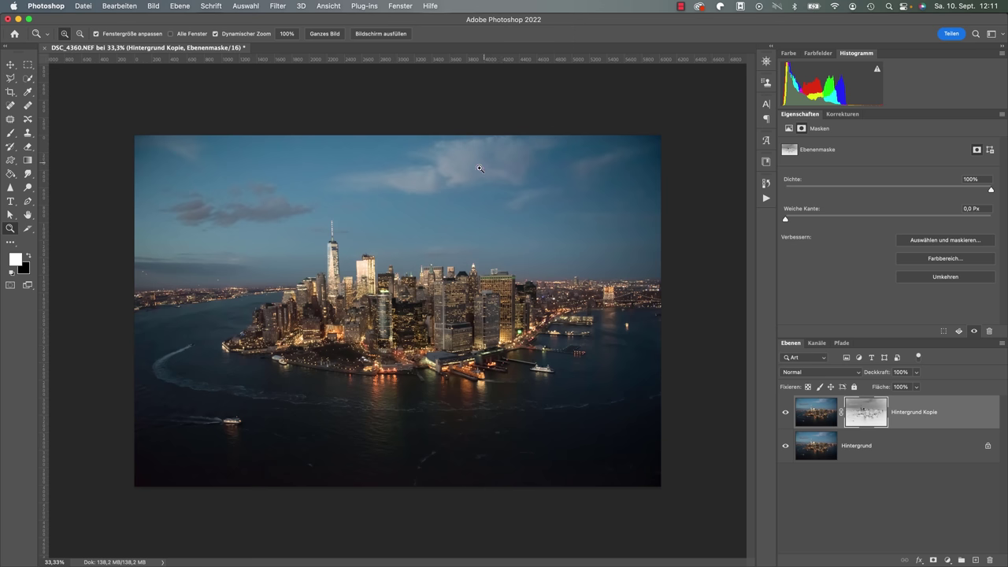
Create Gruppe 1 and move Hintergrund Kopie into it
left_click(385, 300)
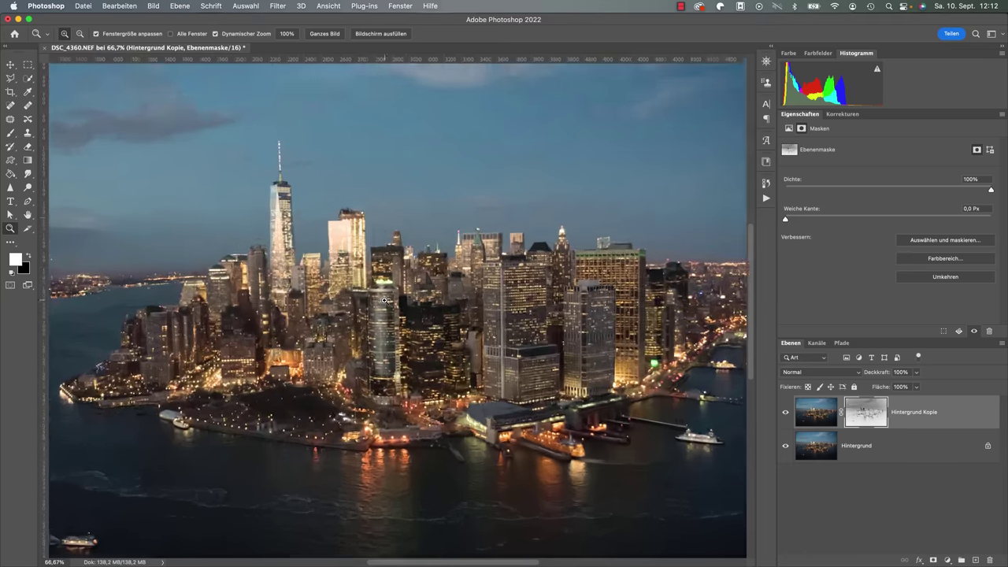
left_click(384, 301)
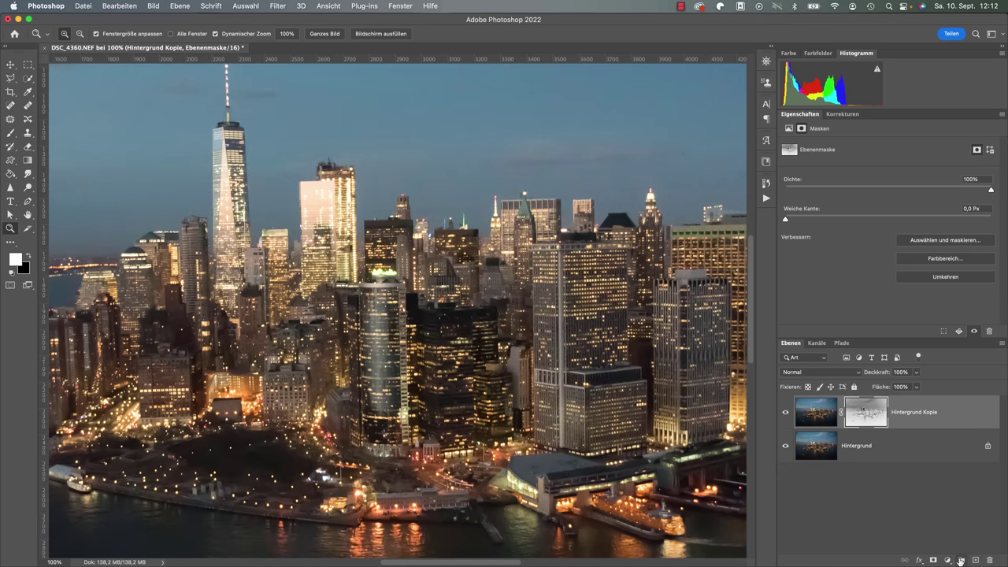
left_click(960, 560)
left_click_drag(903, 425, 898, 407)
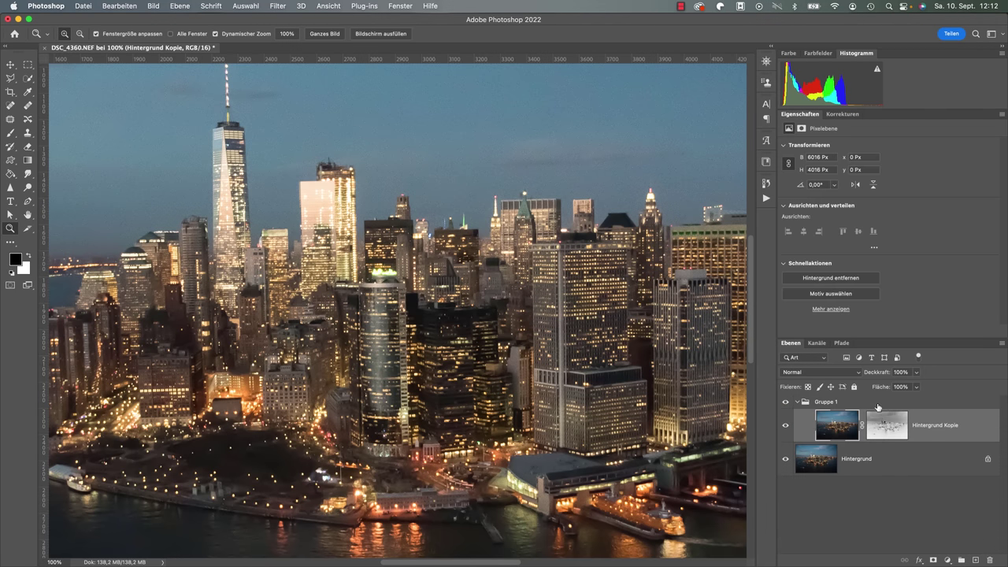
Add a white layer mask to Gruppe 1 and make black the foreground colour
left_click(886, 403)
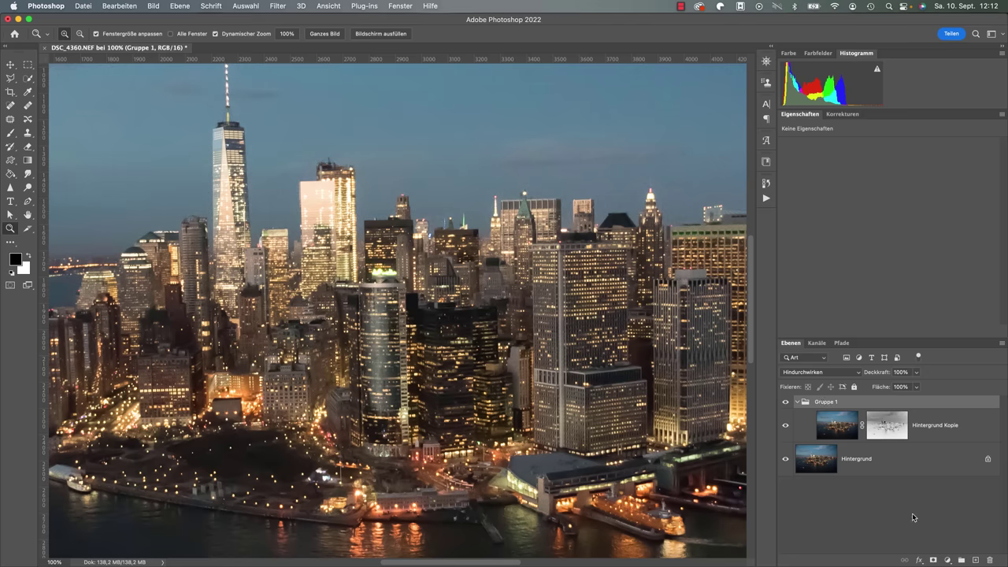
left_click(932, 557)
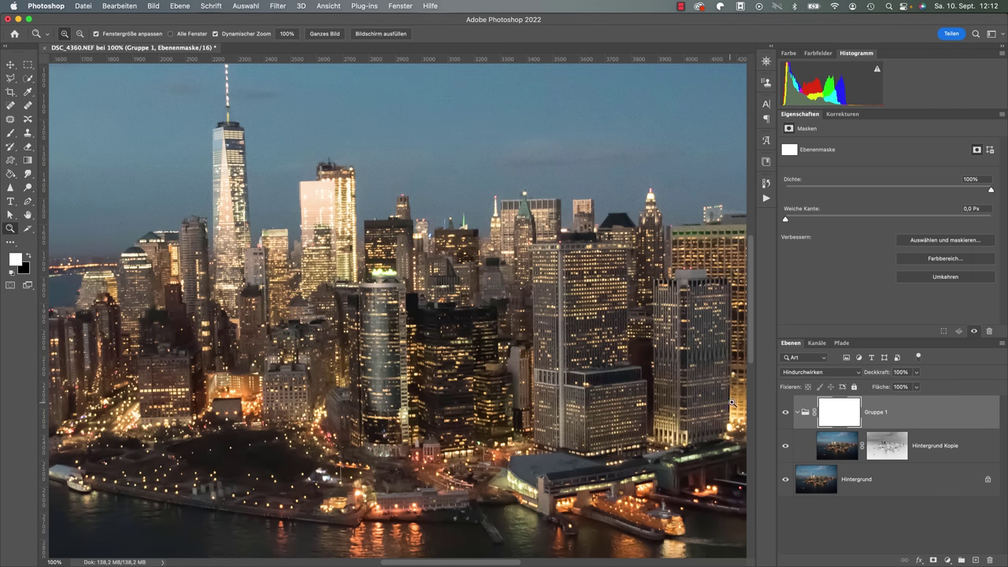
left_click(29, 258)
left_click(11, 133)
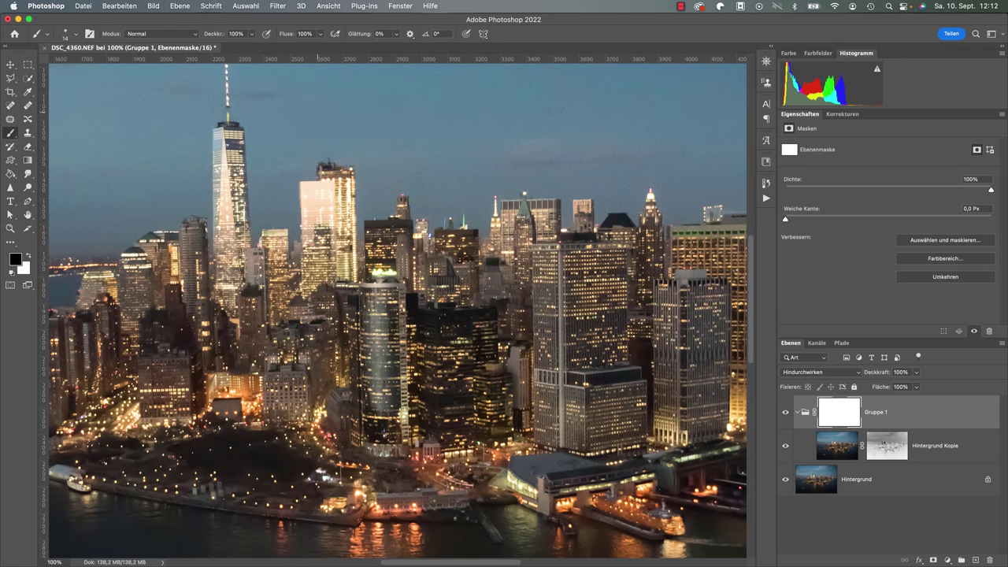
Set a 188 px, 0% hardness brush and paint black on the Gruppe 1 mask over the buildings
scroll(397, 309, "left", 3)
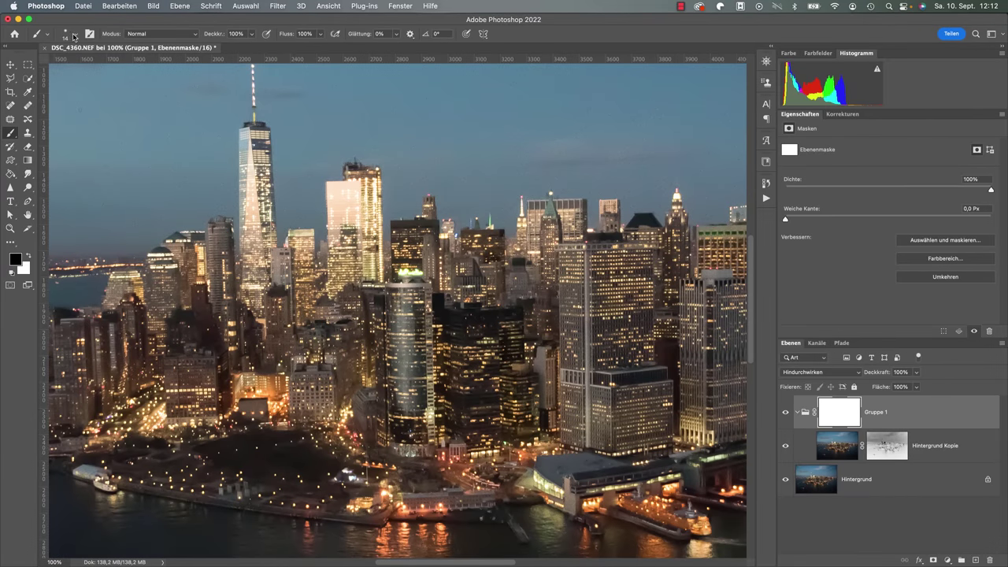
left_click(74, 35)
mouse_move(93, 69)
left_mouse_down()
mouse_move(106, 66)
mouse_move(59, 90)
left_mouse_up()
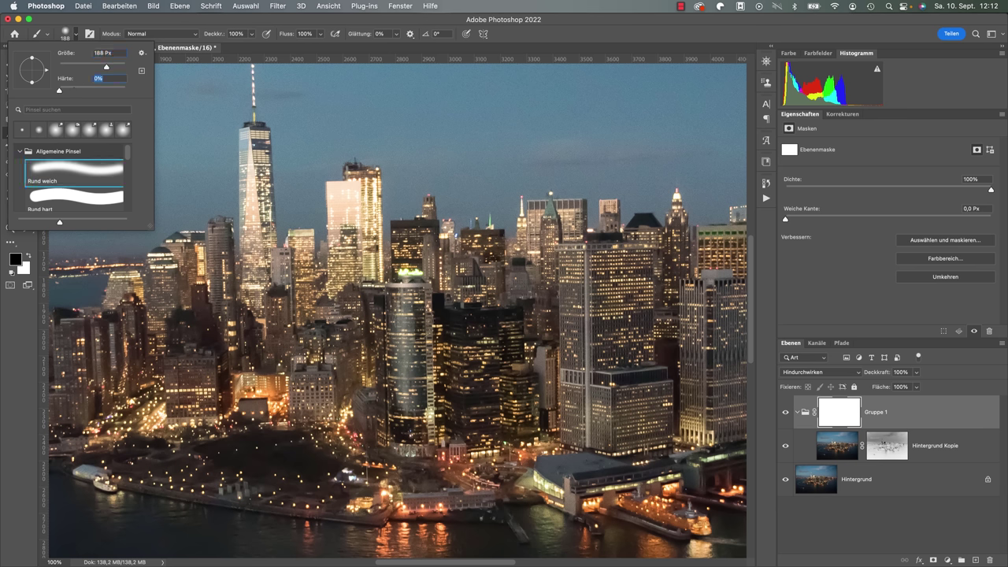
left_click(416, 315)
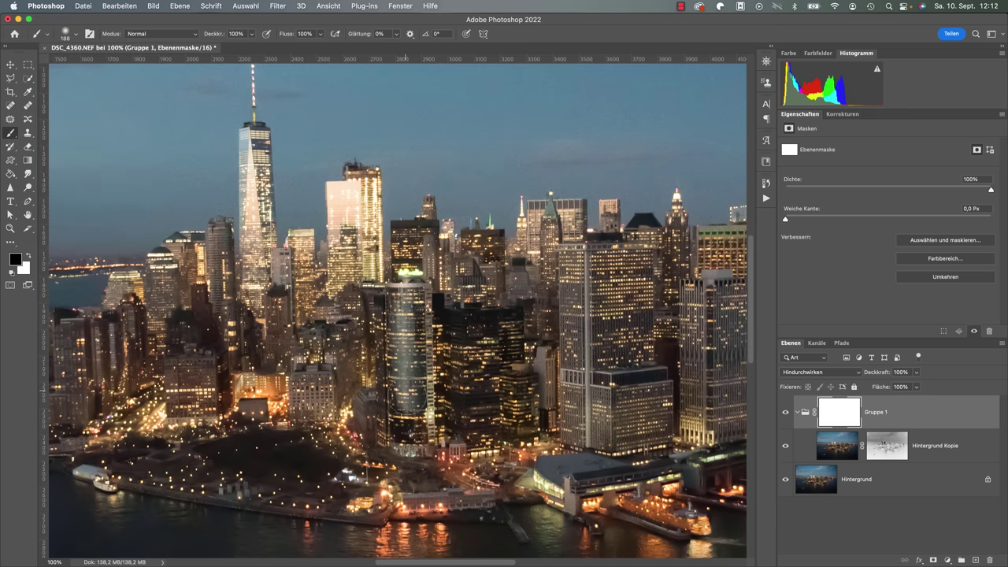
left_click_drag(407, 410, 407, 425)
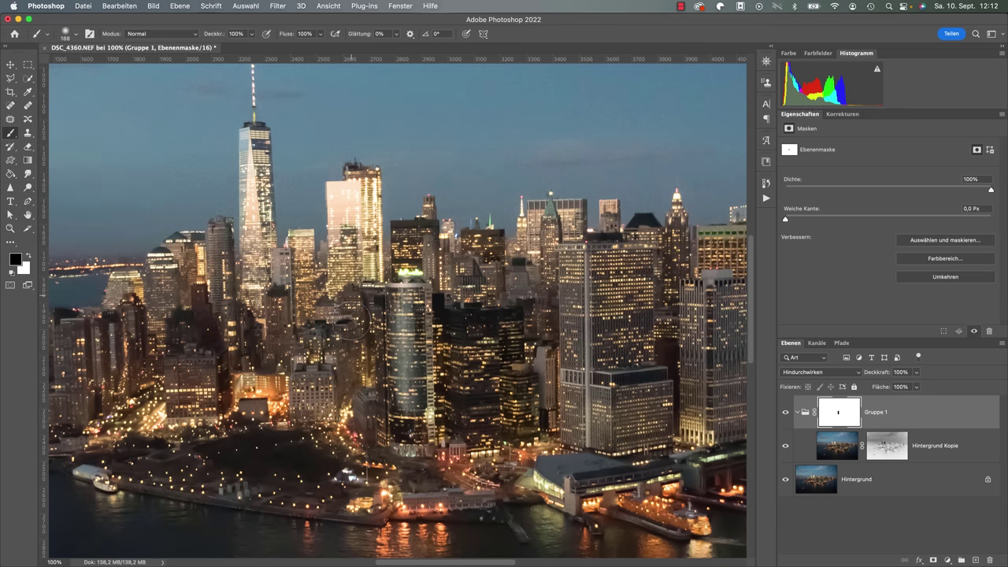